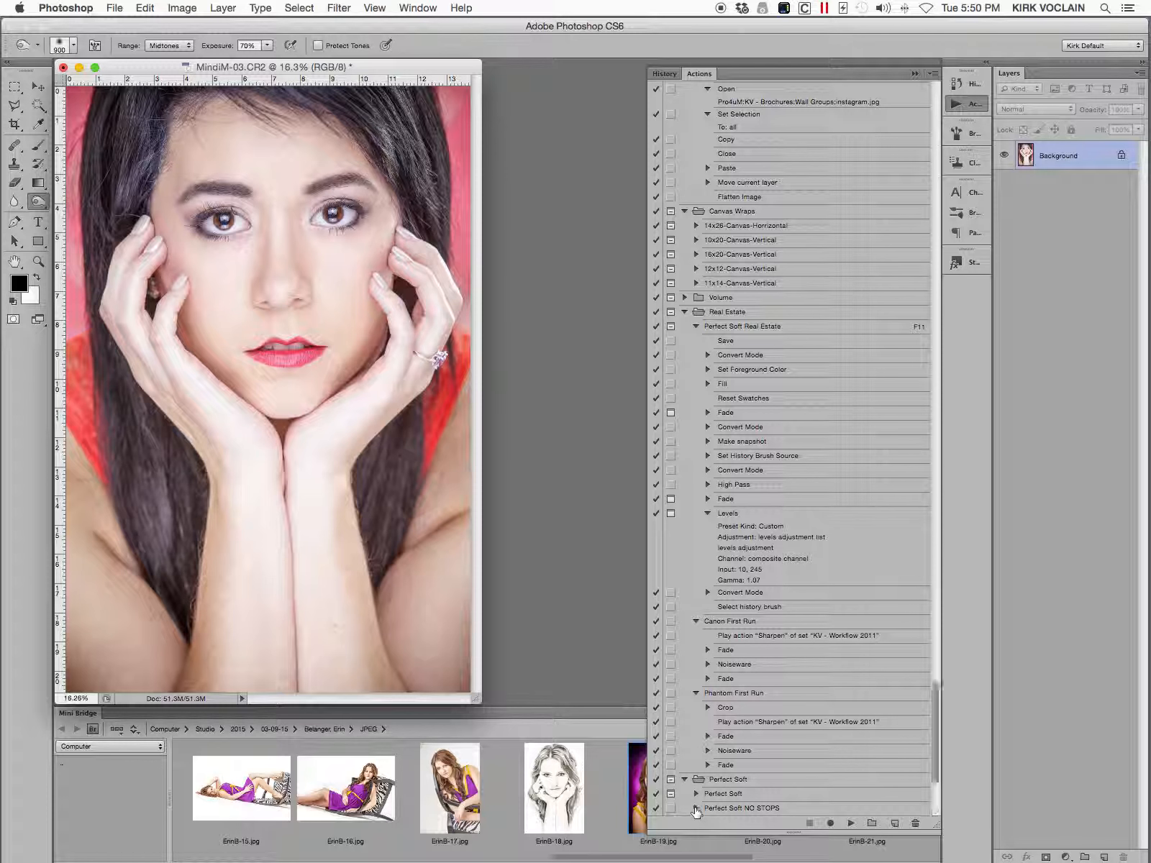
Examine the recorded steps inside the Perfect Soft NO STOPS and Perfect Soft actions
left_click_drag(934, 730, 933, 761)
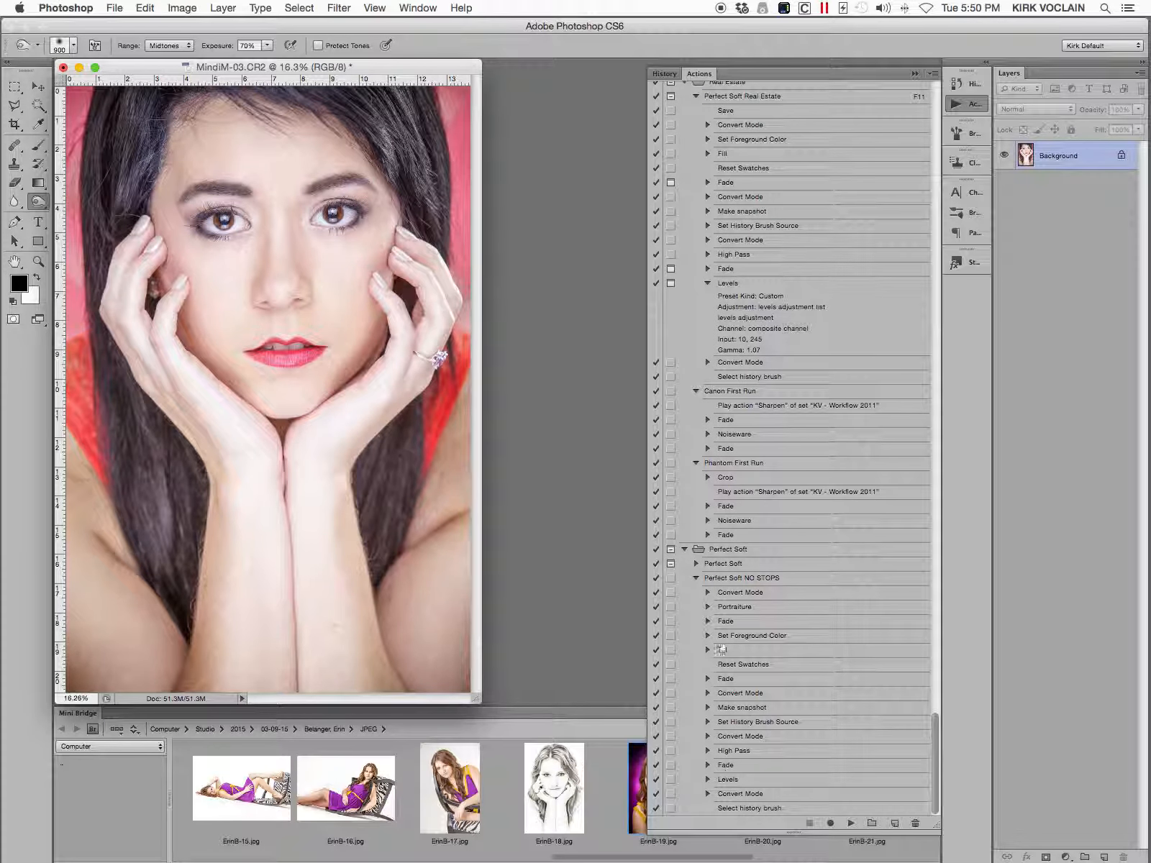
left_click(695, 578)
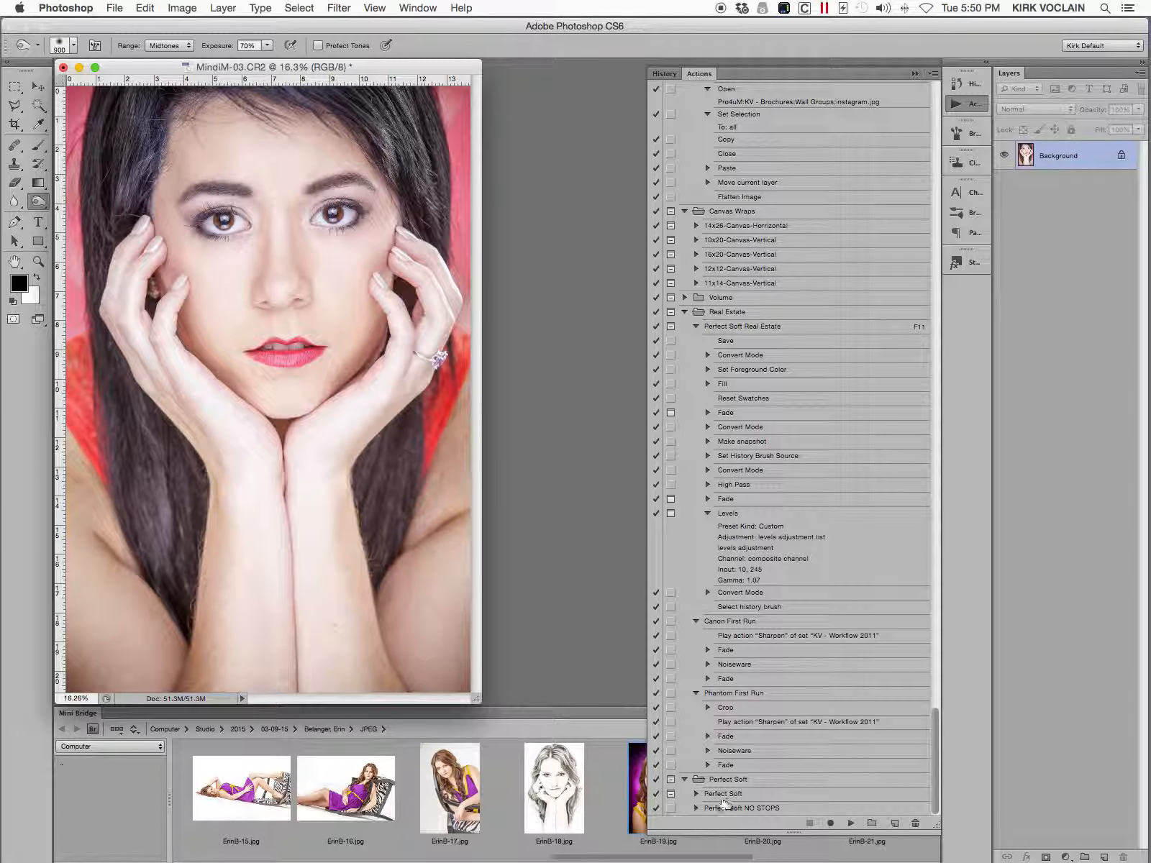
left_click(696, 794)
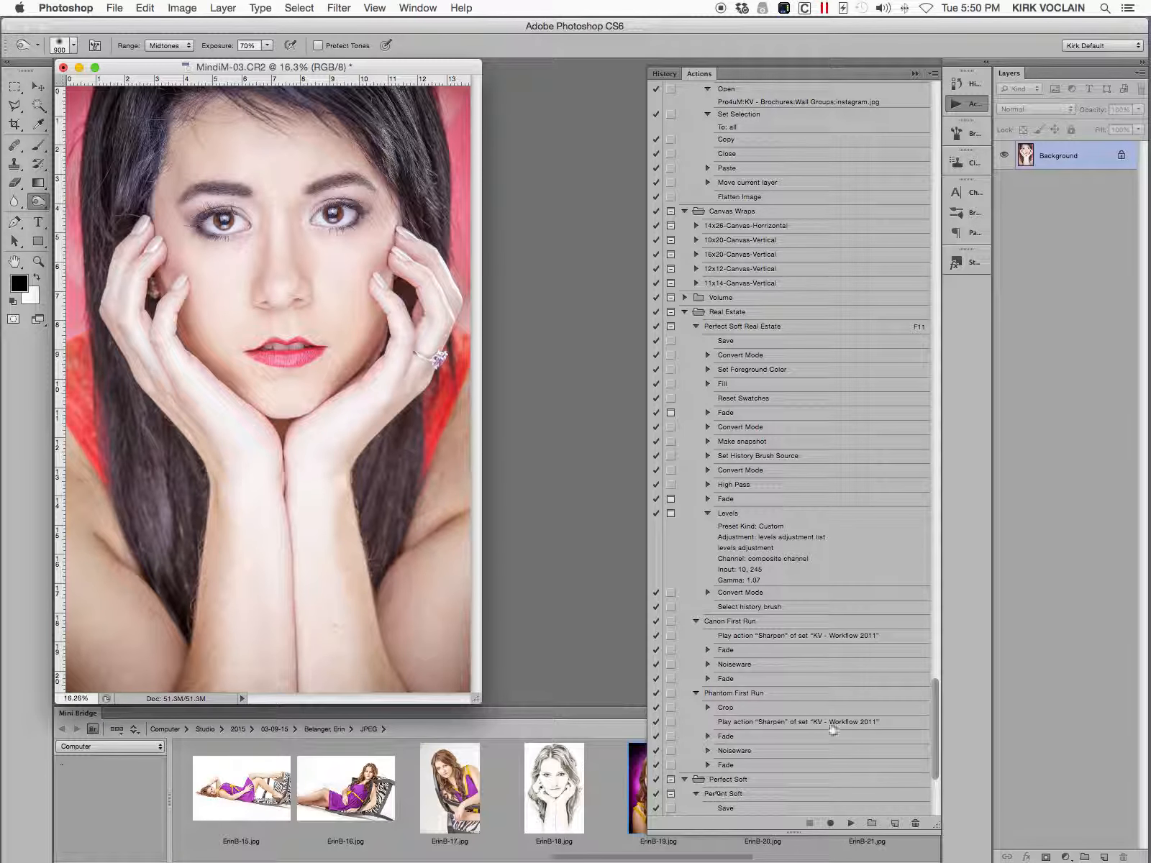
scroll(704, 693, "down", 5)
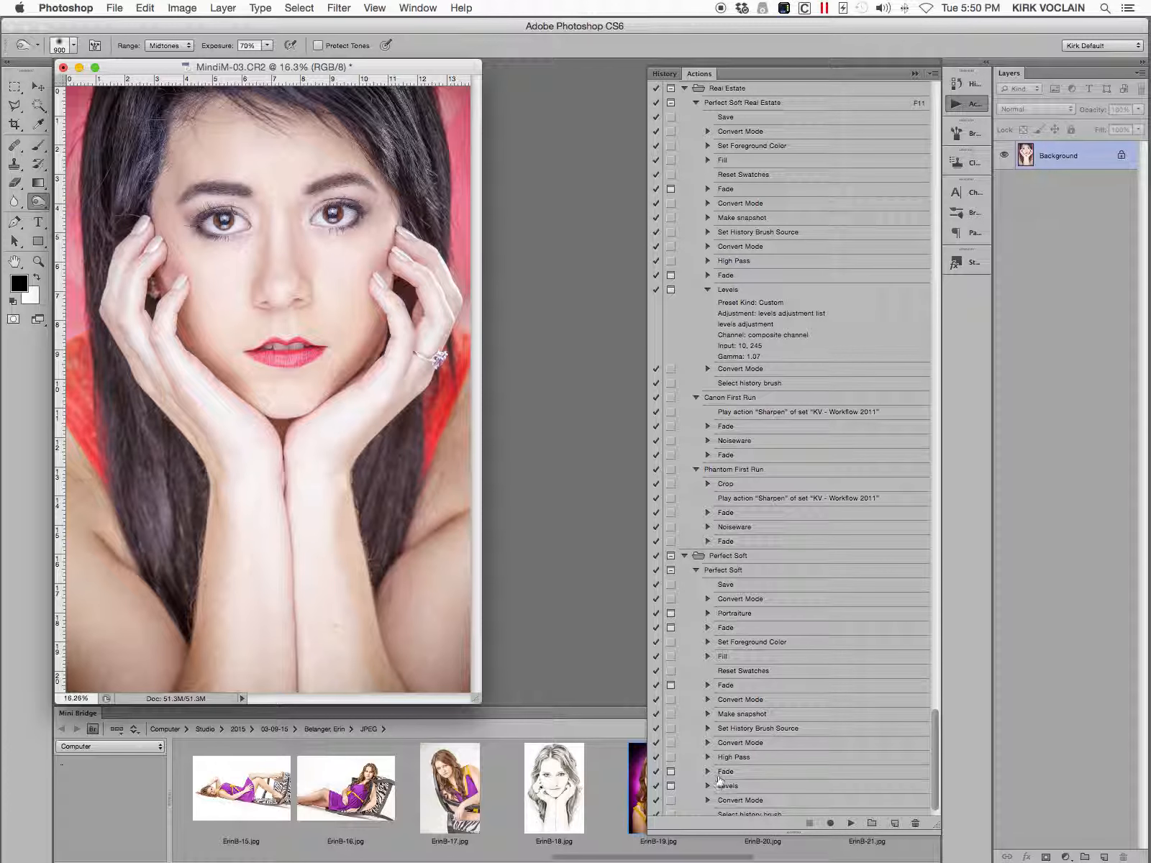
scroll(931, 773, "down", 1)
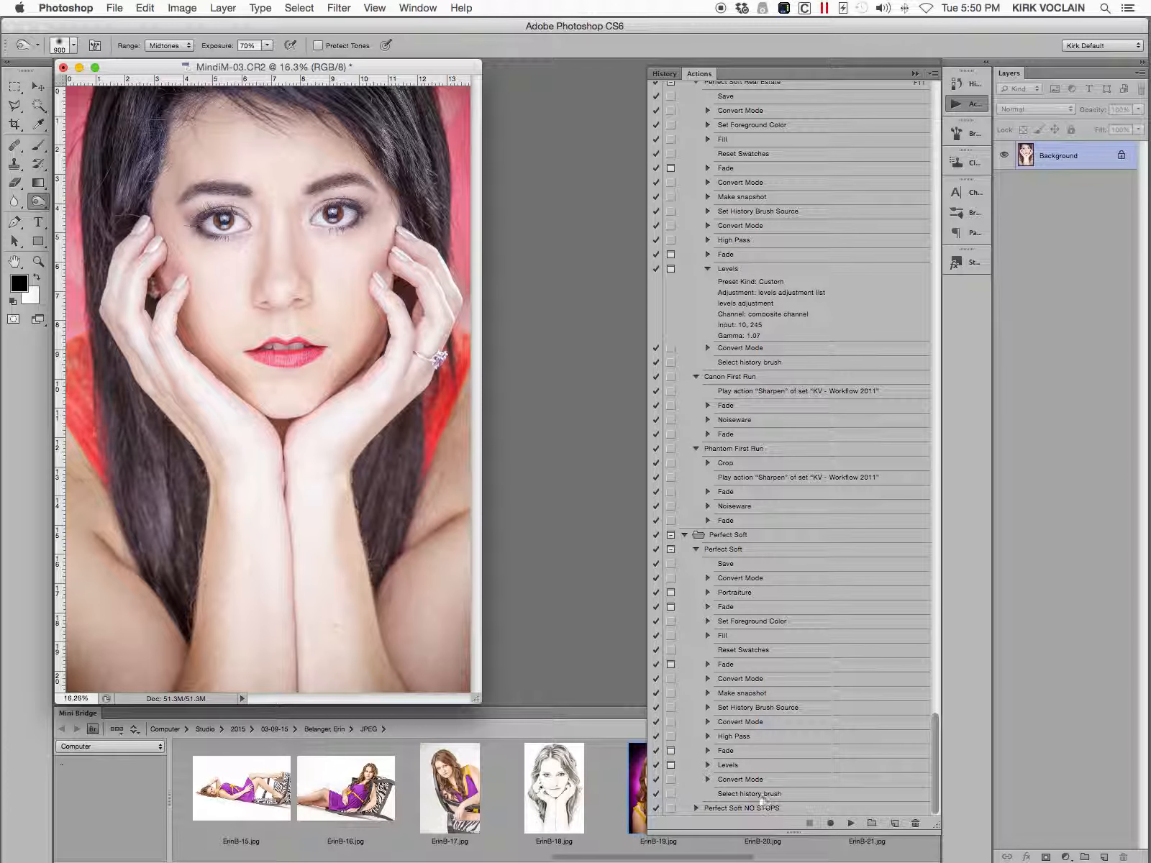
left_click(696, 550)
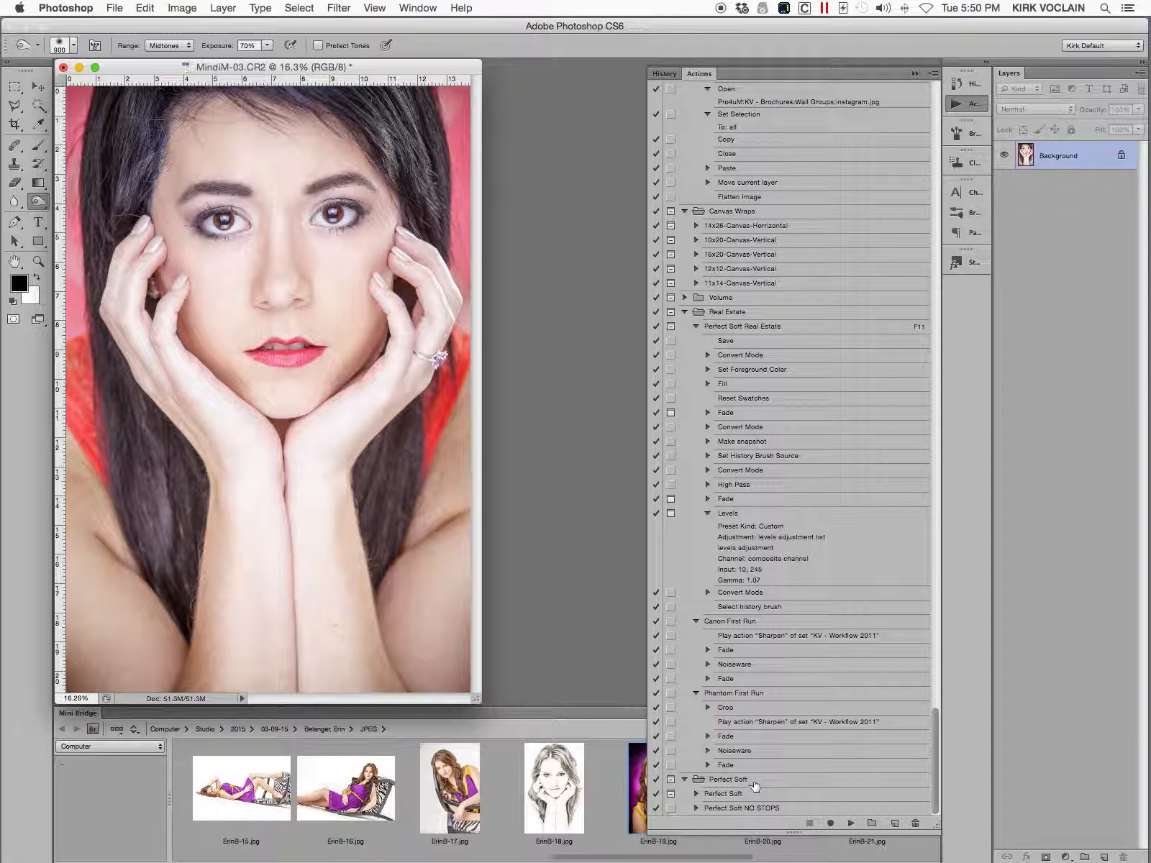
Delete the Perfect Soft action set and reopen the Actions panel
left_click_drag(757, 782, 915, 823)
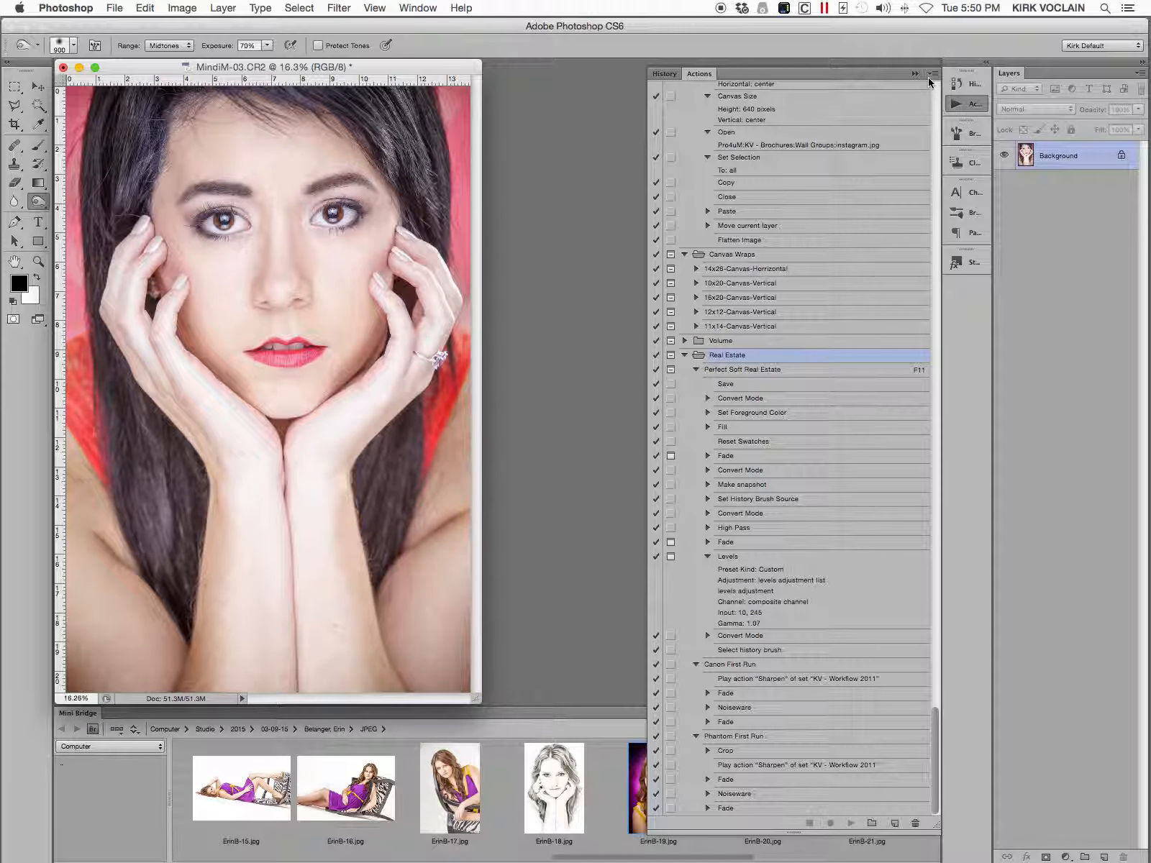
left_click(613, 142)
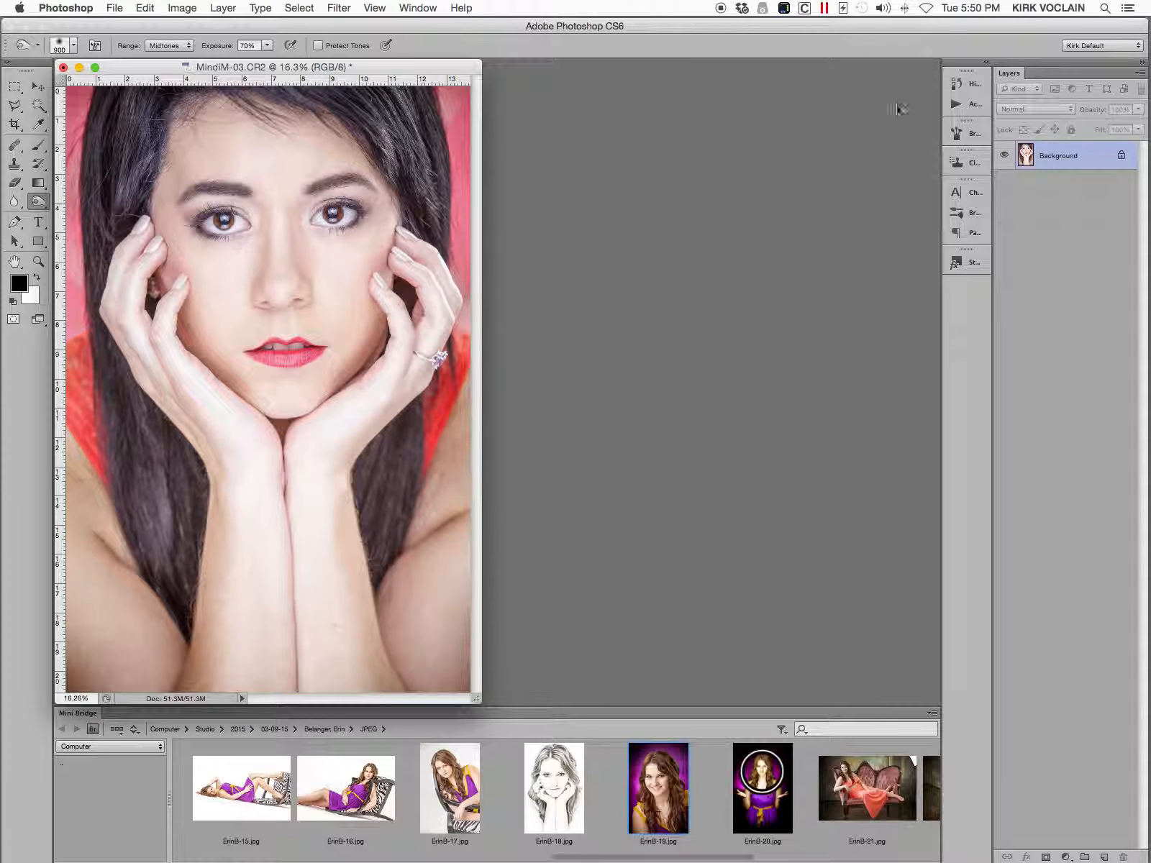
left_click(973, 105)
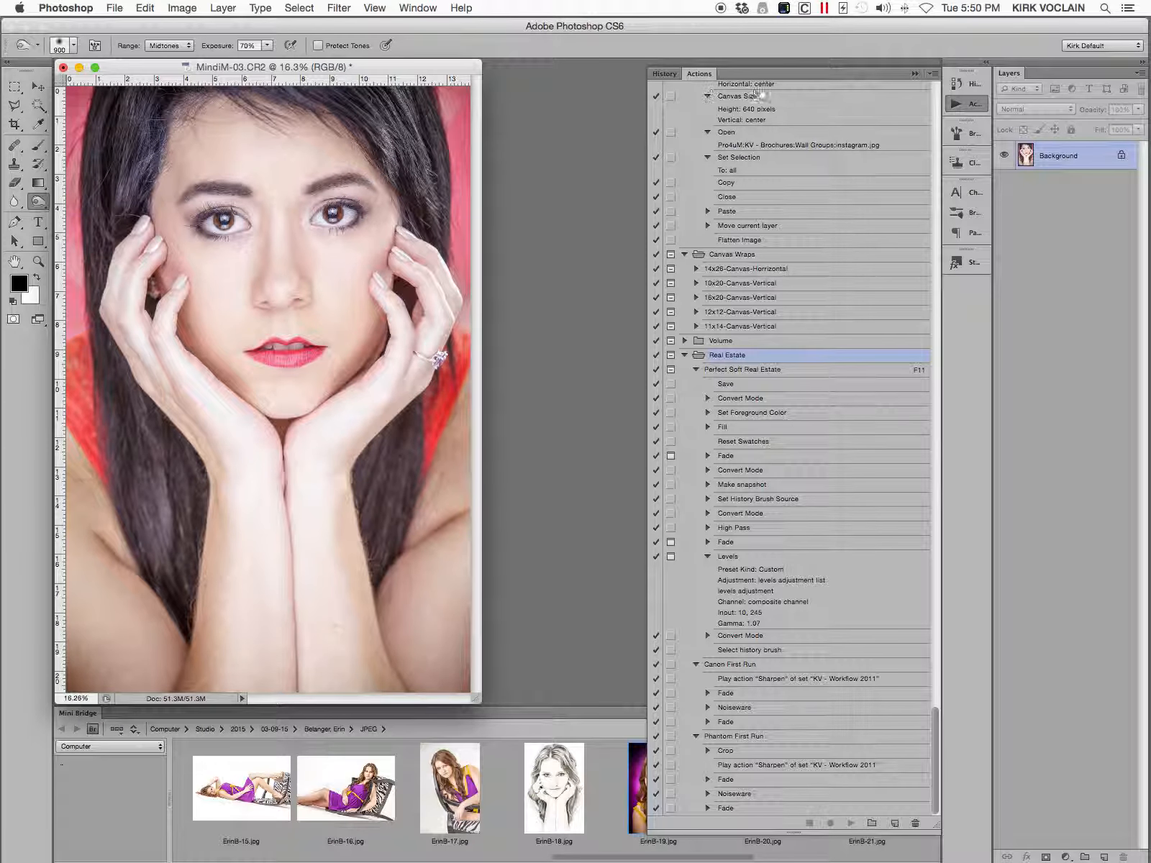
left_click(421, 10)
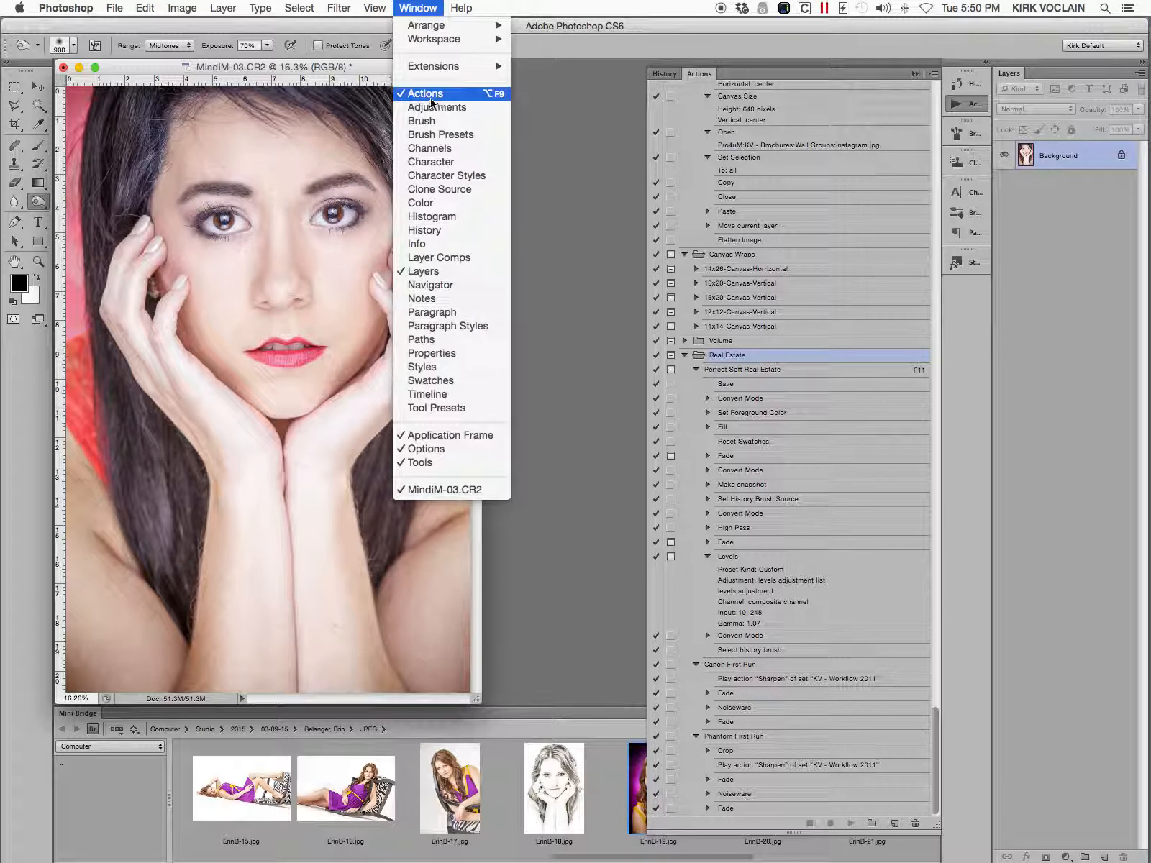
left_click(726, 79)
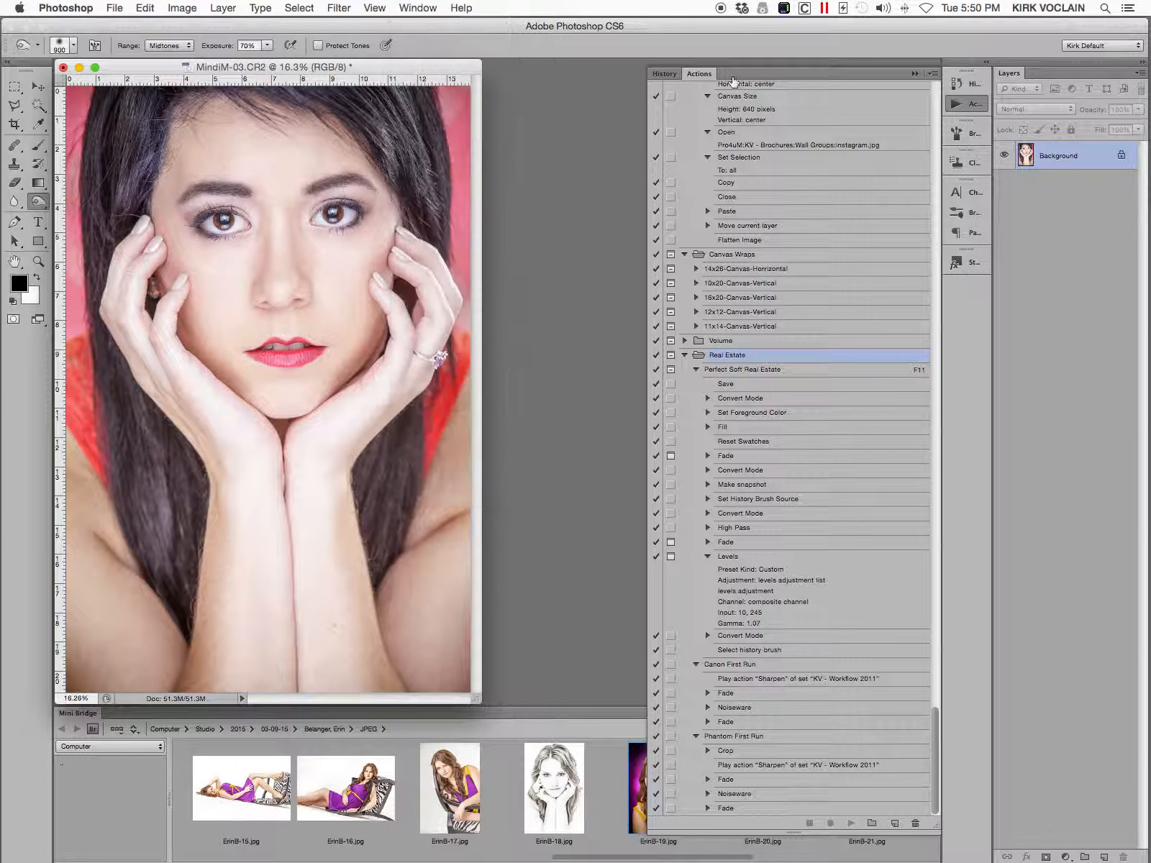
Load the Perfect Soft.atn action set from the Desktop
left_click(932, 74)
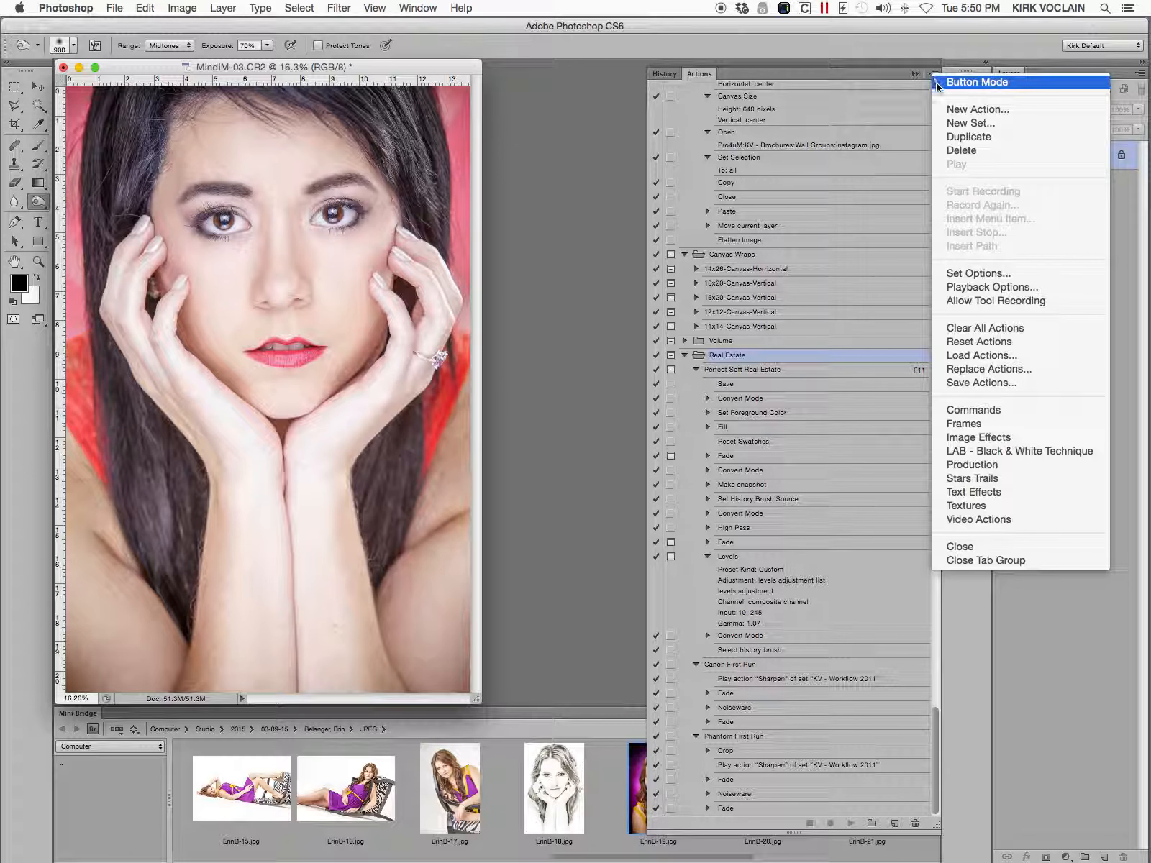
left_click(973, 356)
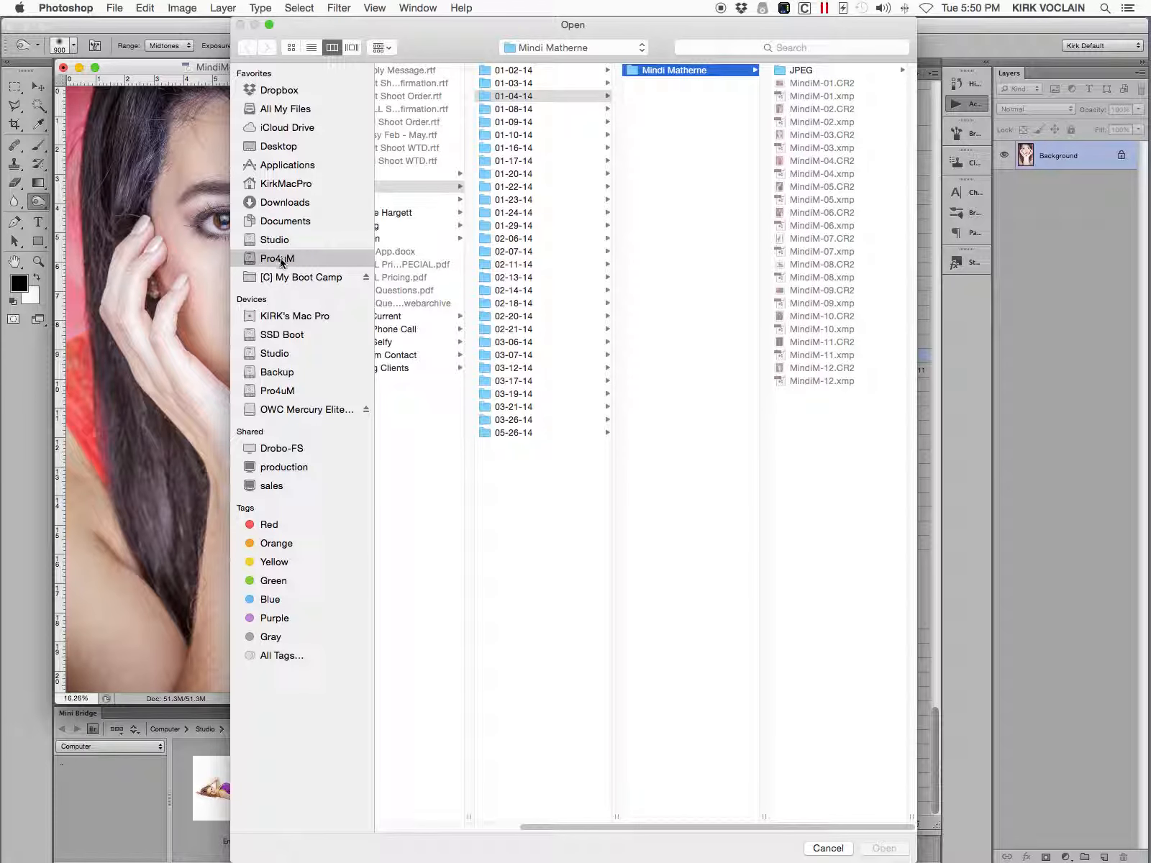
left_click(291, 149)
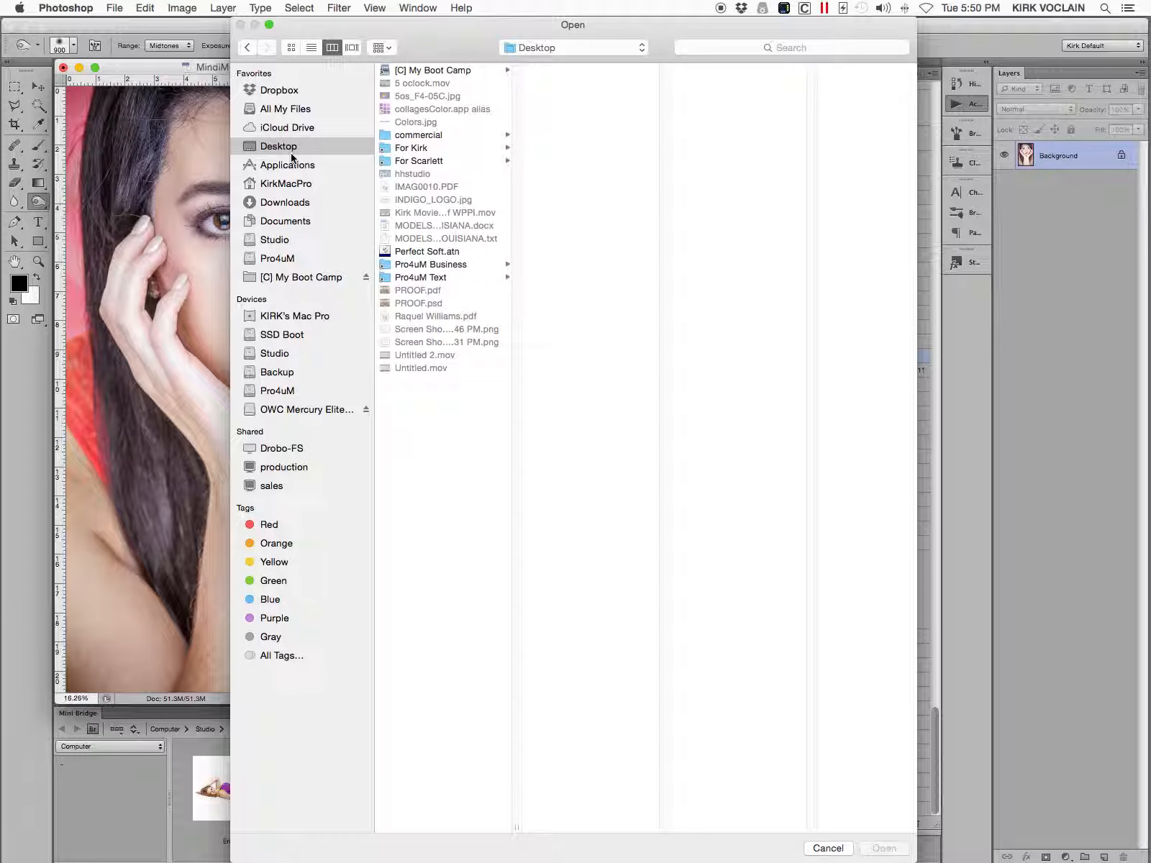
left_click(417, 254)
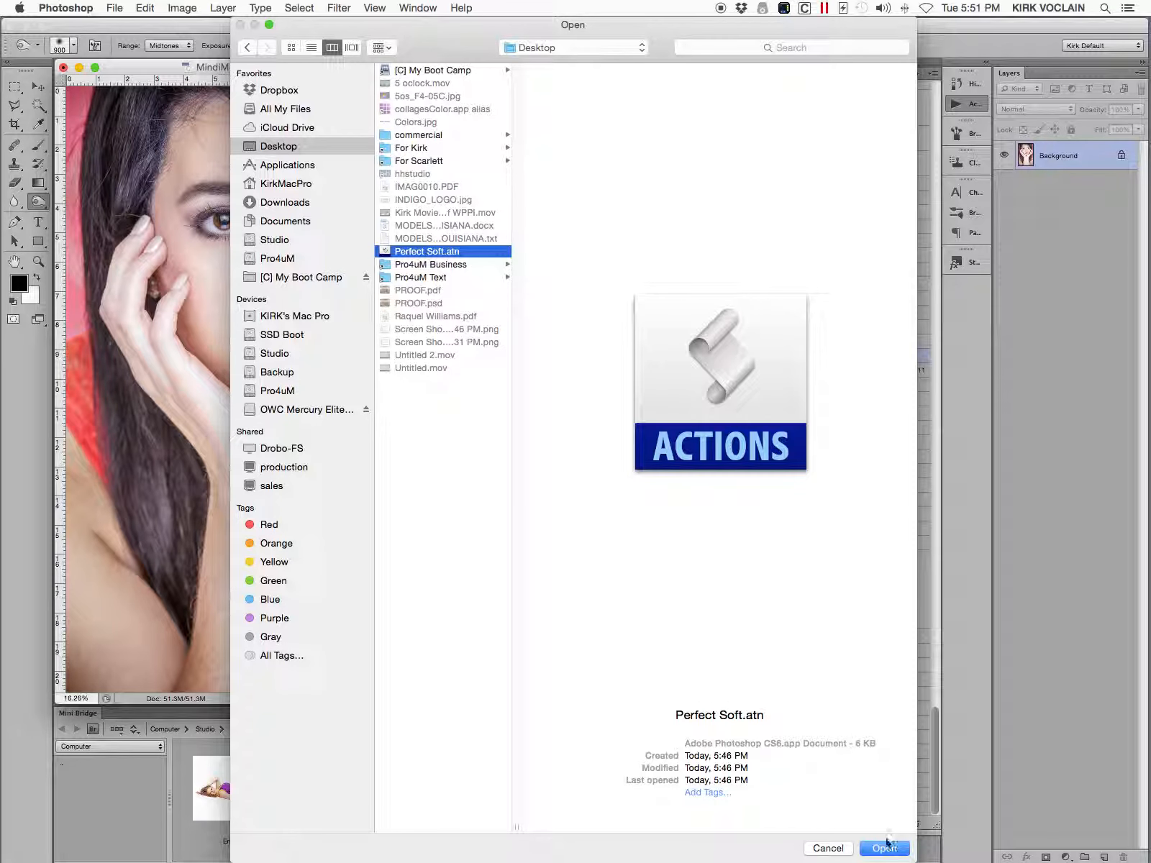
left_click(884, 848)
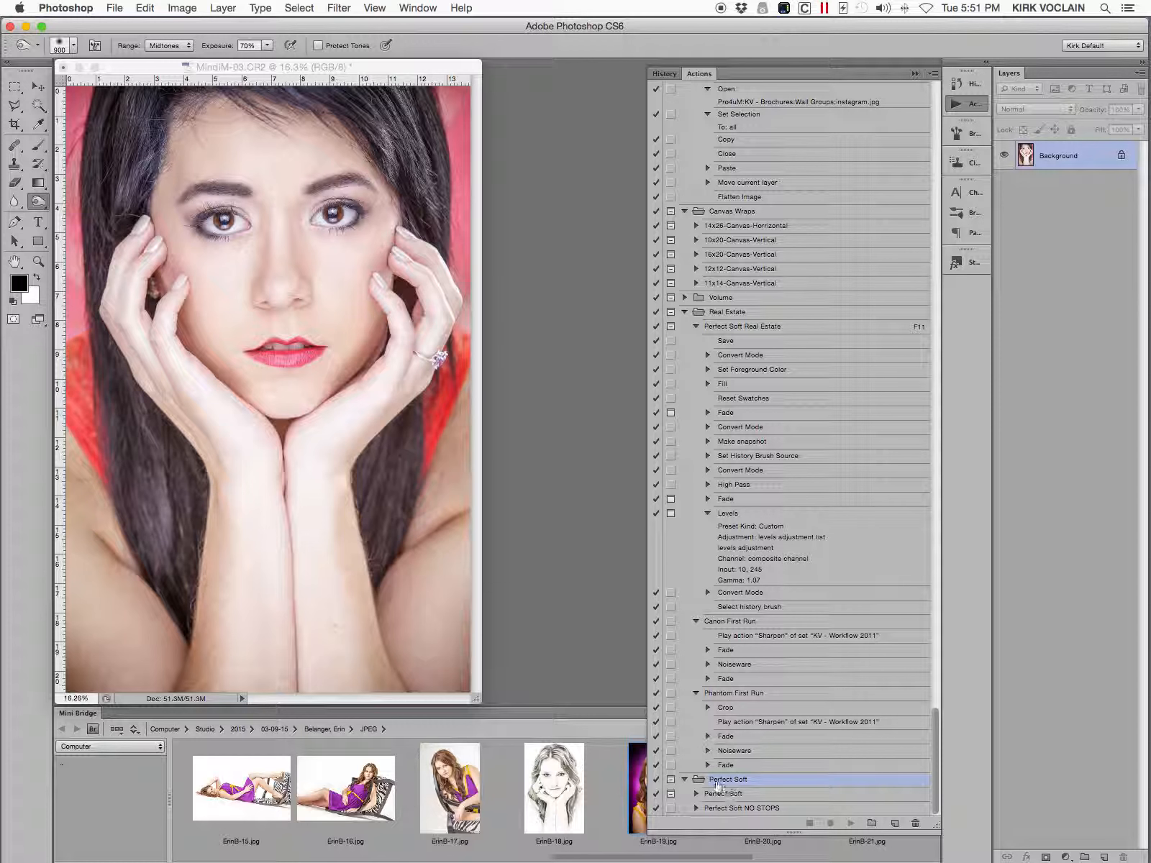
left_click(602, 666)
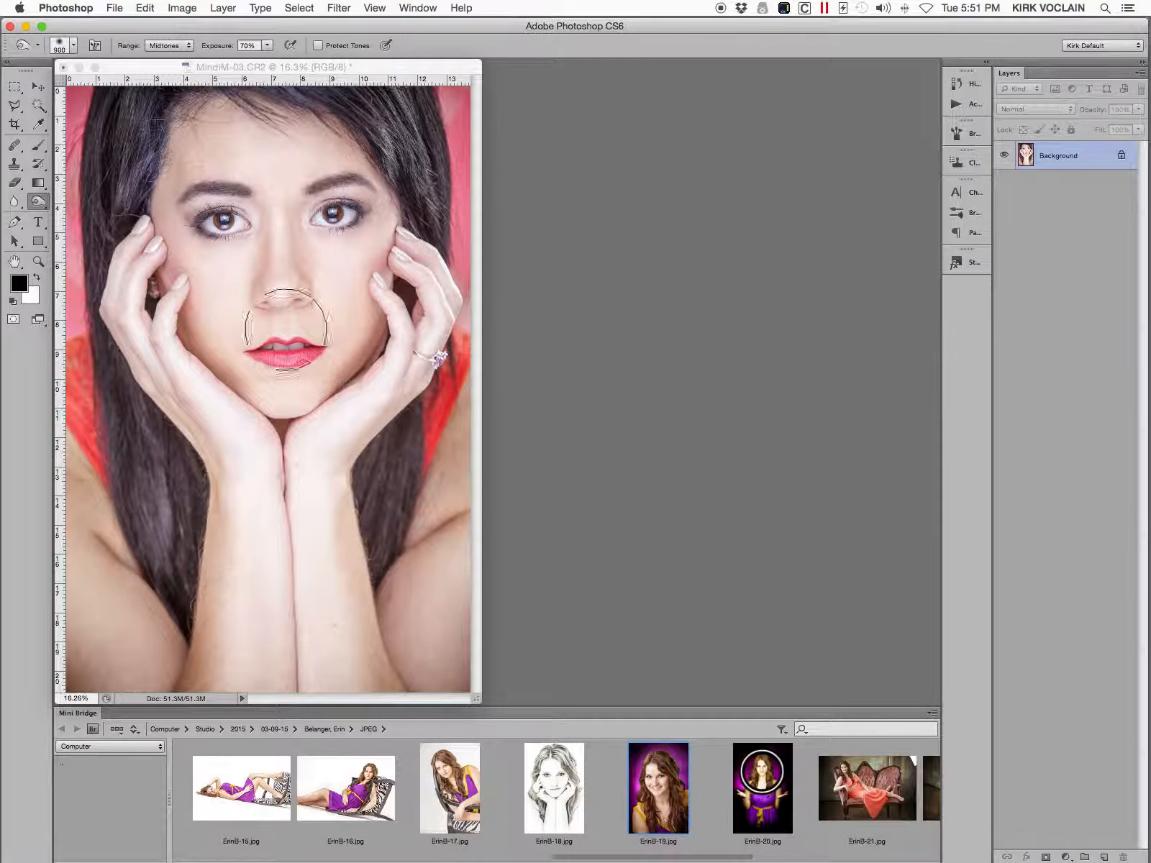
left_click(112, 7)
mouse_move(70, 10)
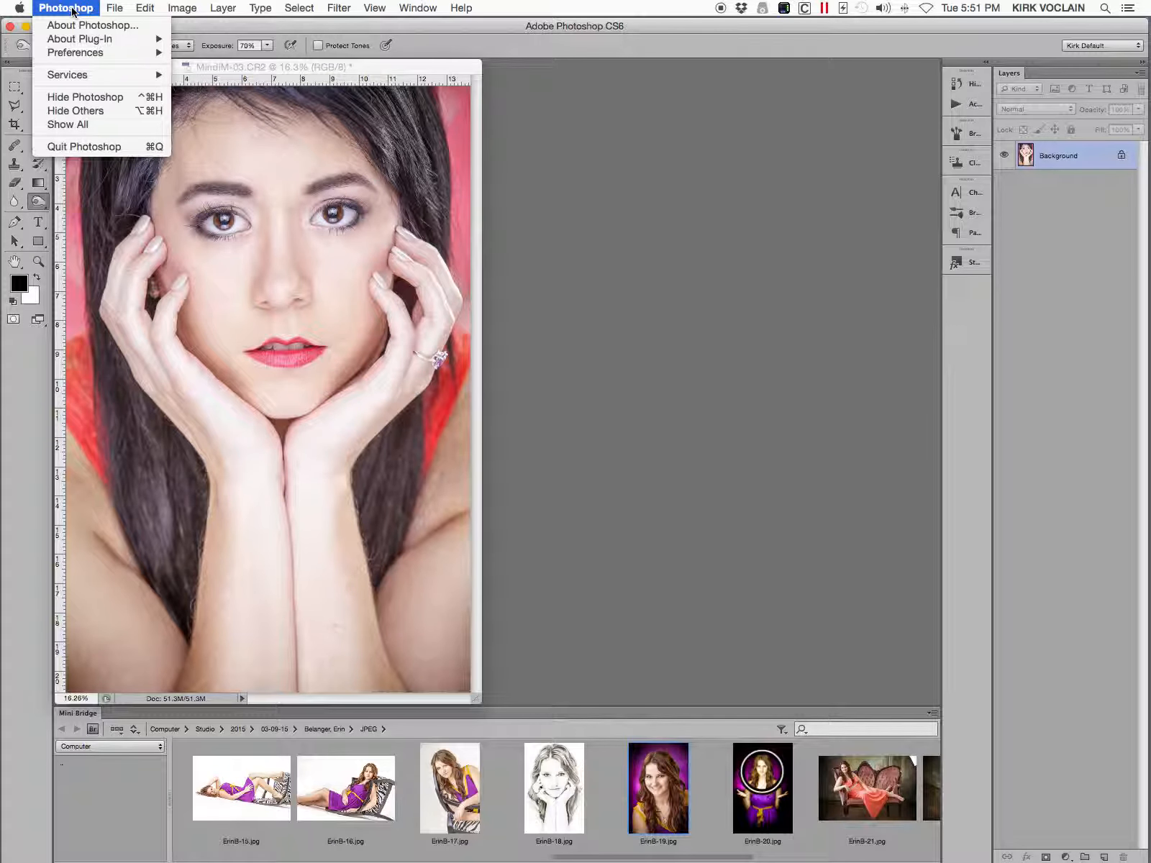
left_click(666, 229)
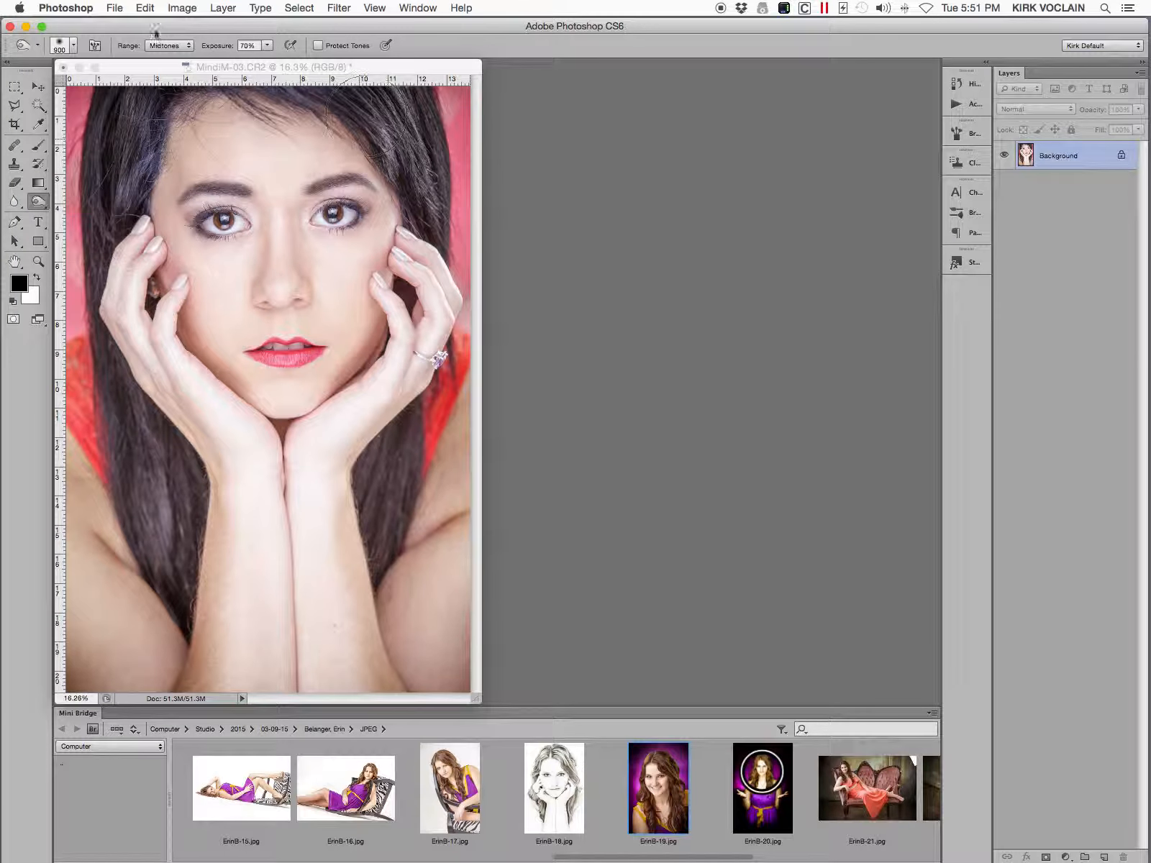
left_click(113, 8)
left_click(547, 292)
left_click(395, 74)
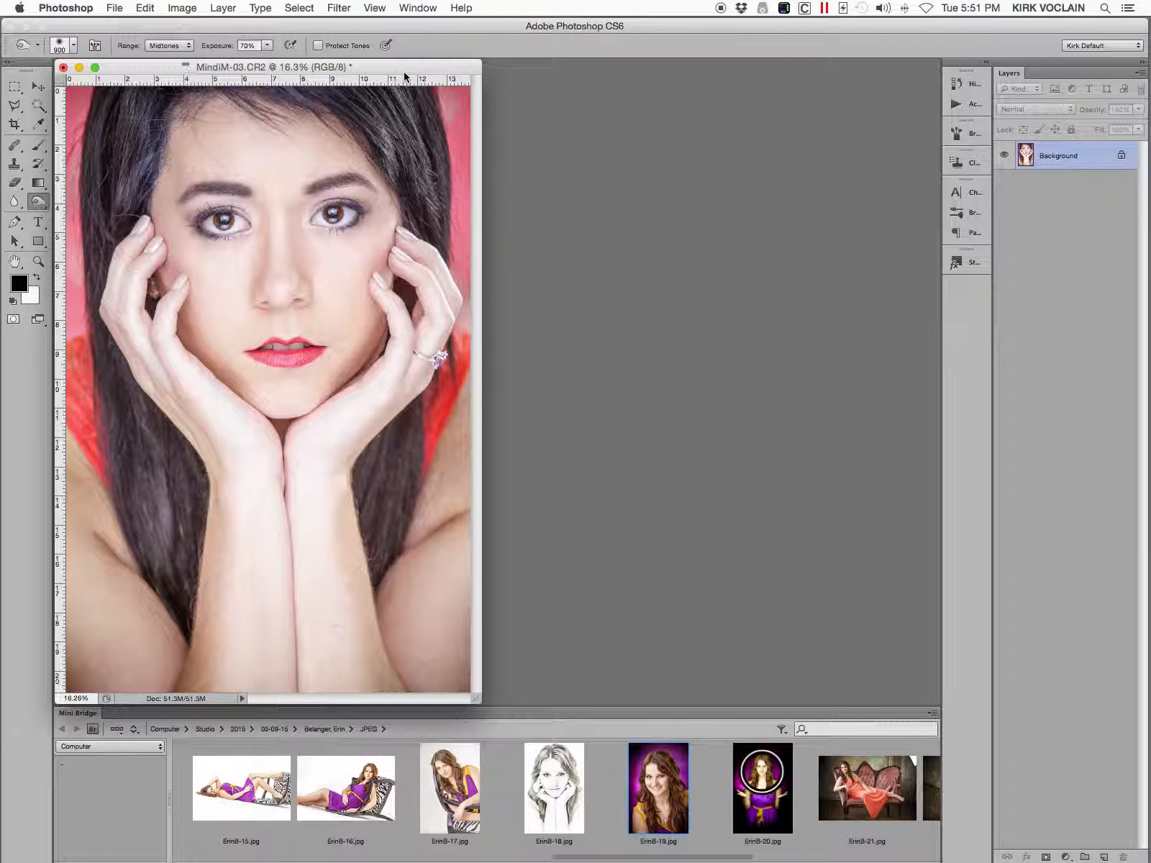
key("super+shift+s")
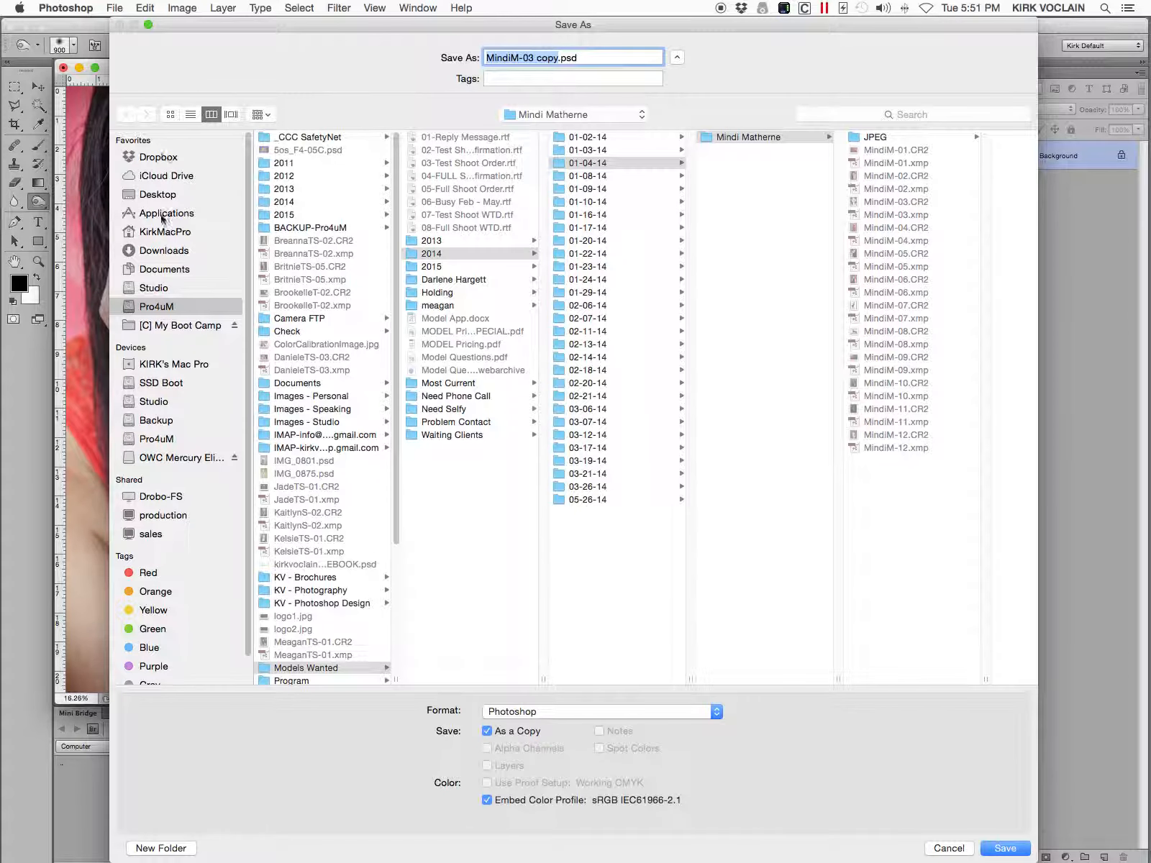
left_click(159, 194)
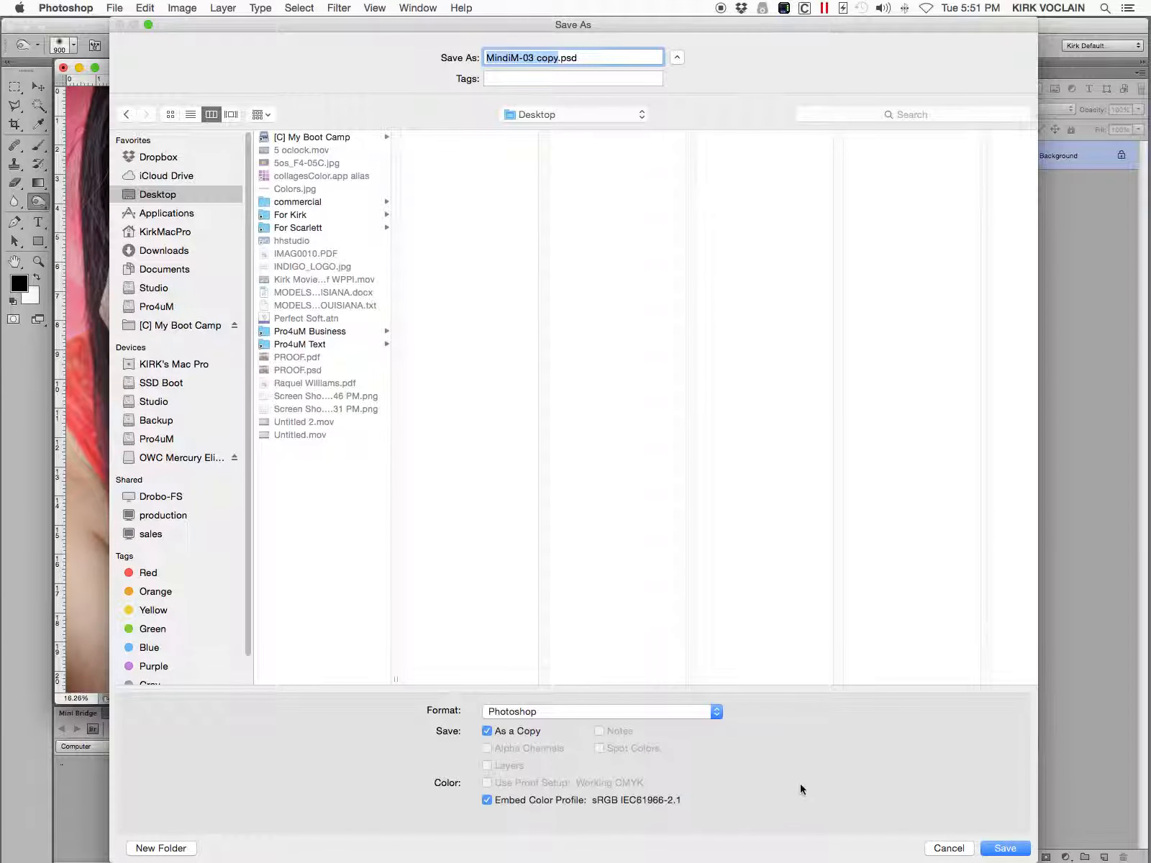
left_click(716, 712)
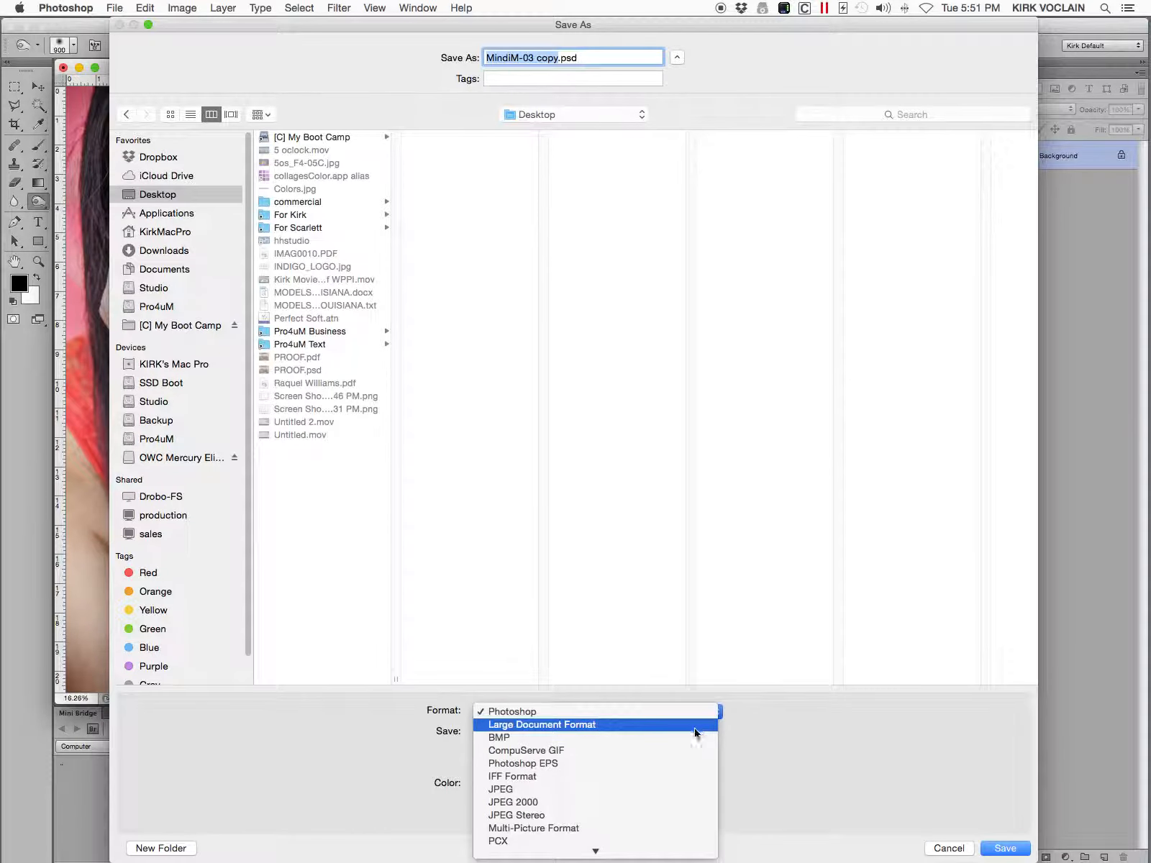
left_click(571, 794)
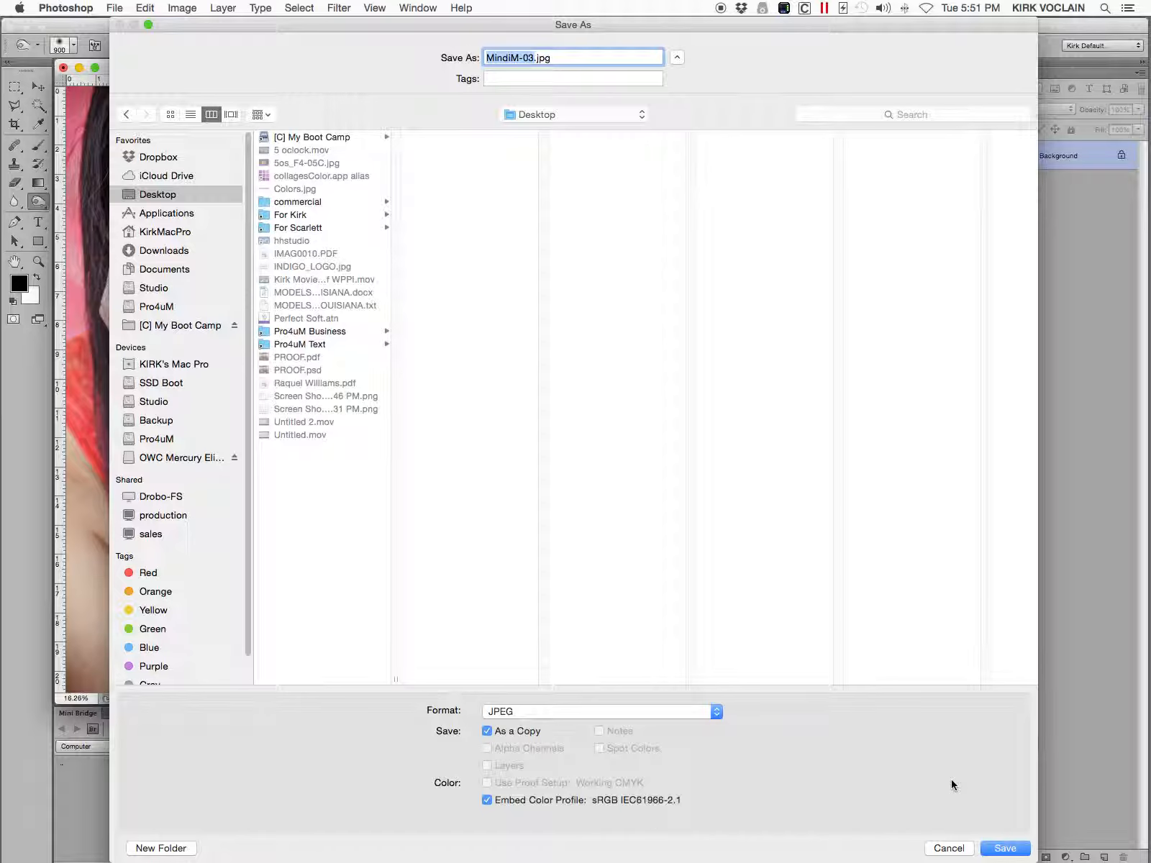
left_click(999, 850)
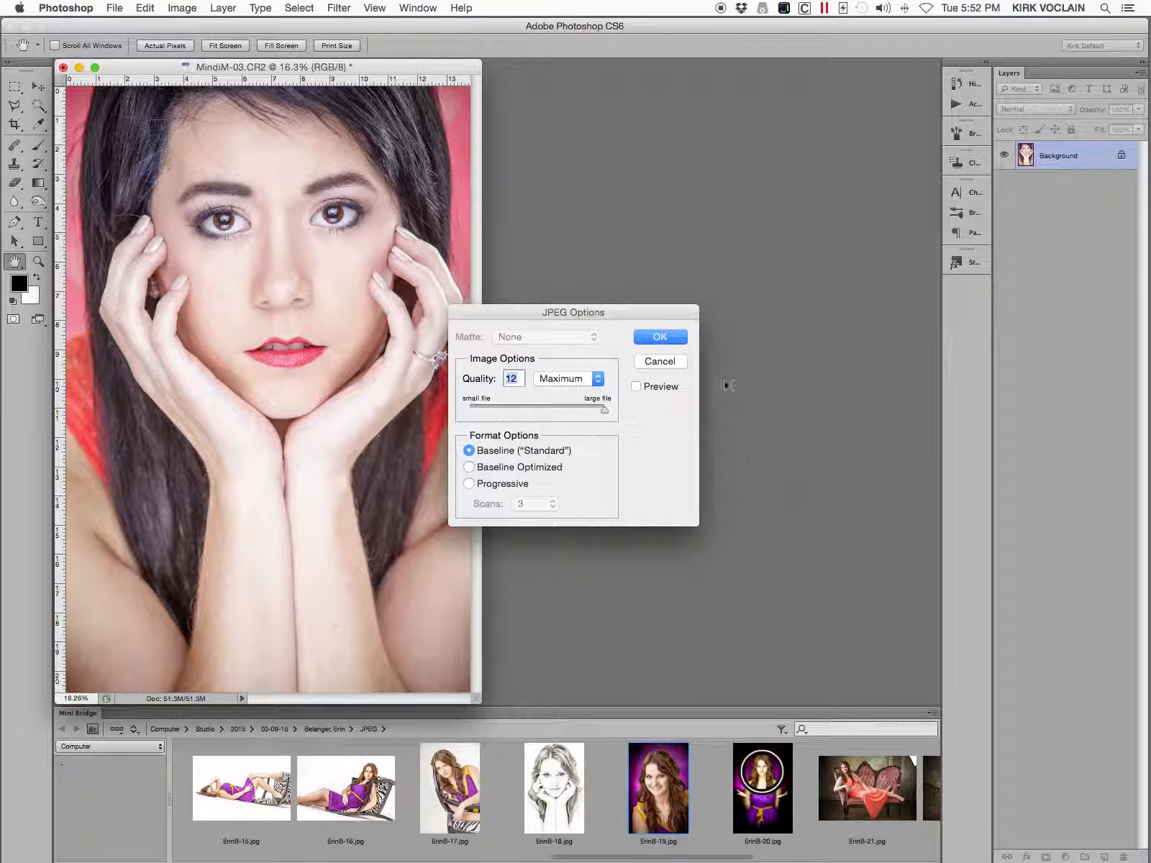
left_click(676, 336)
Run the Perfect Soft action up to its Portraiture stop and compare the skin mask preview as White, None and Black
key("o")
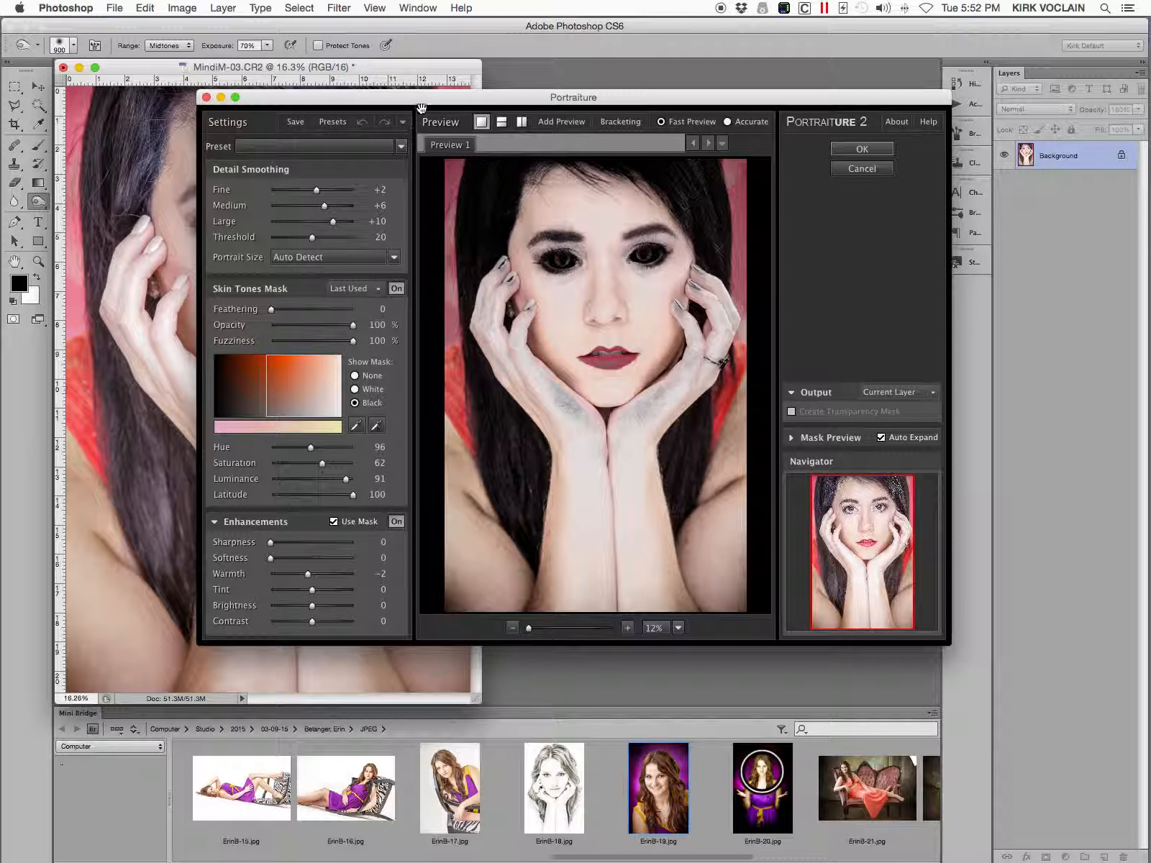
left_click_drag(434, 99, 415, 120)
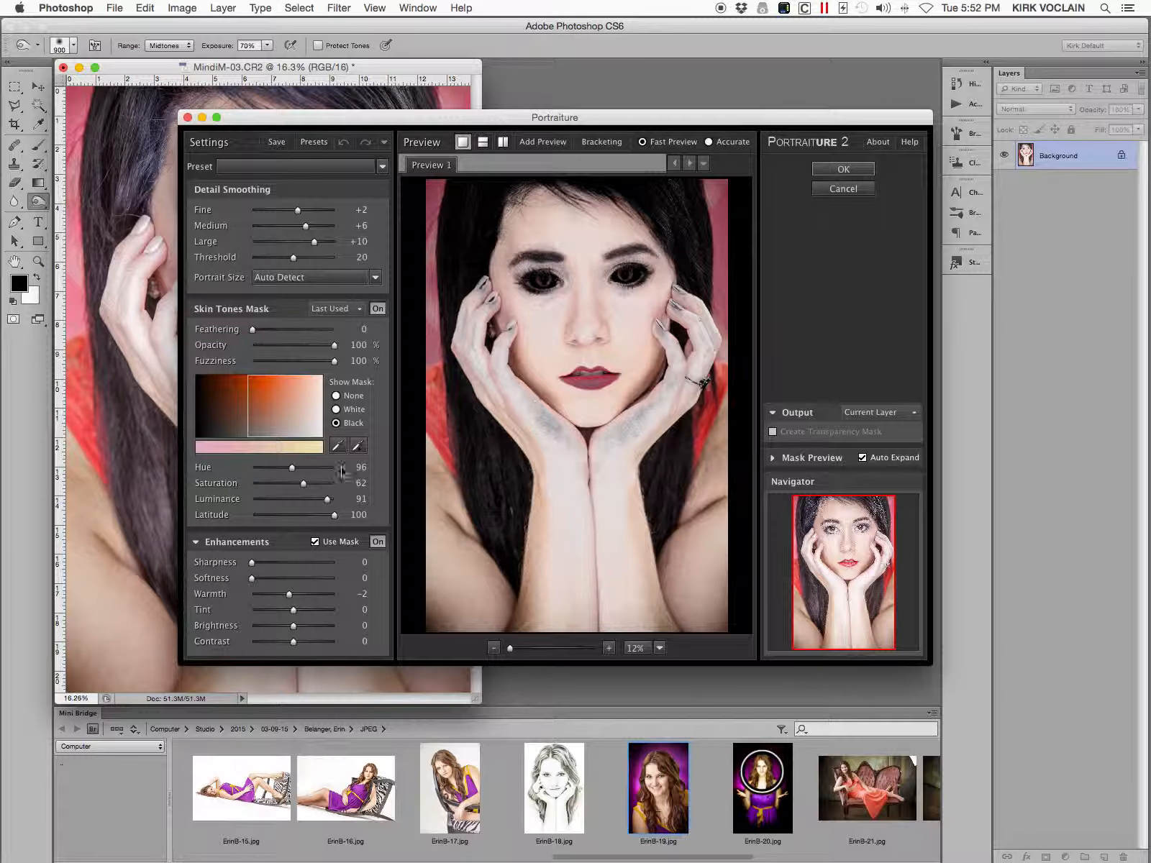
left_click(336, 410)
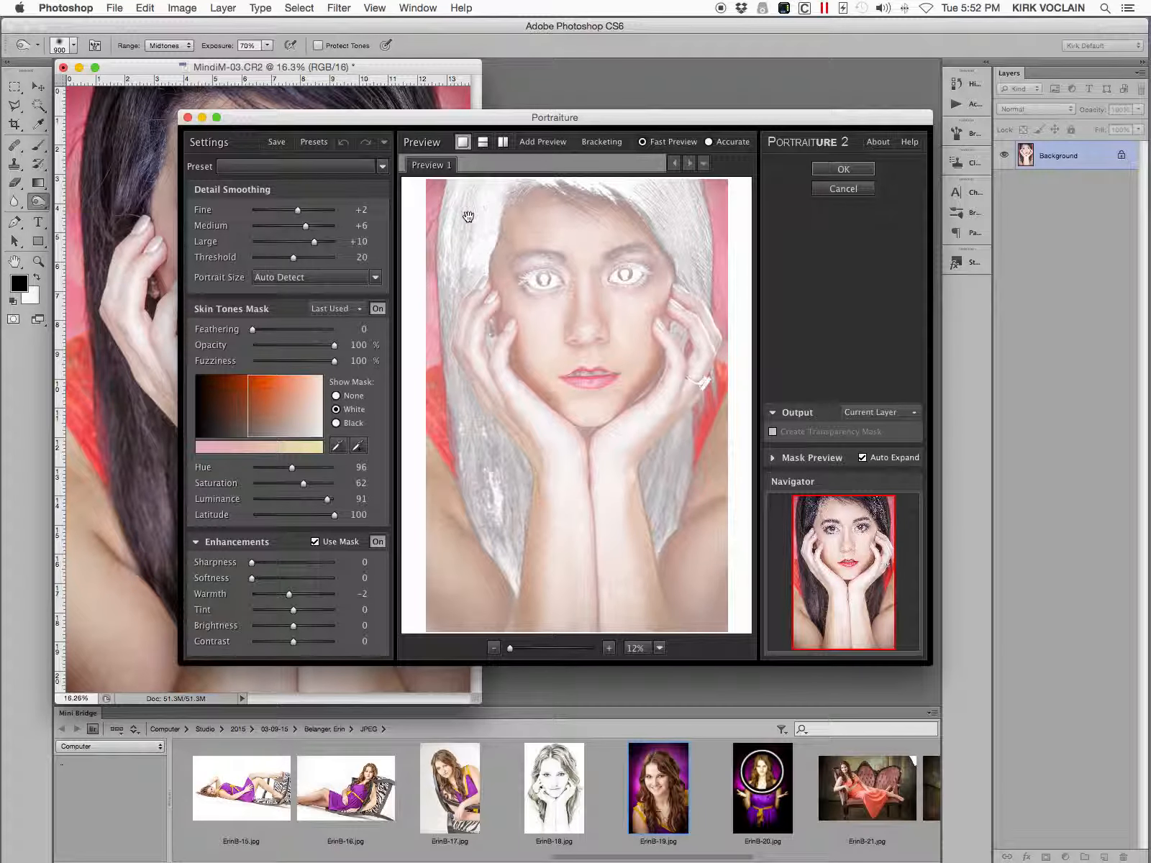
left_click(336, 396)
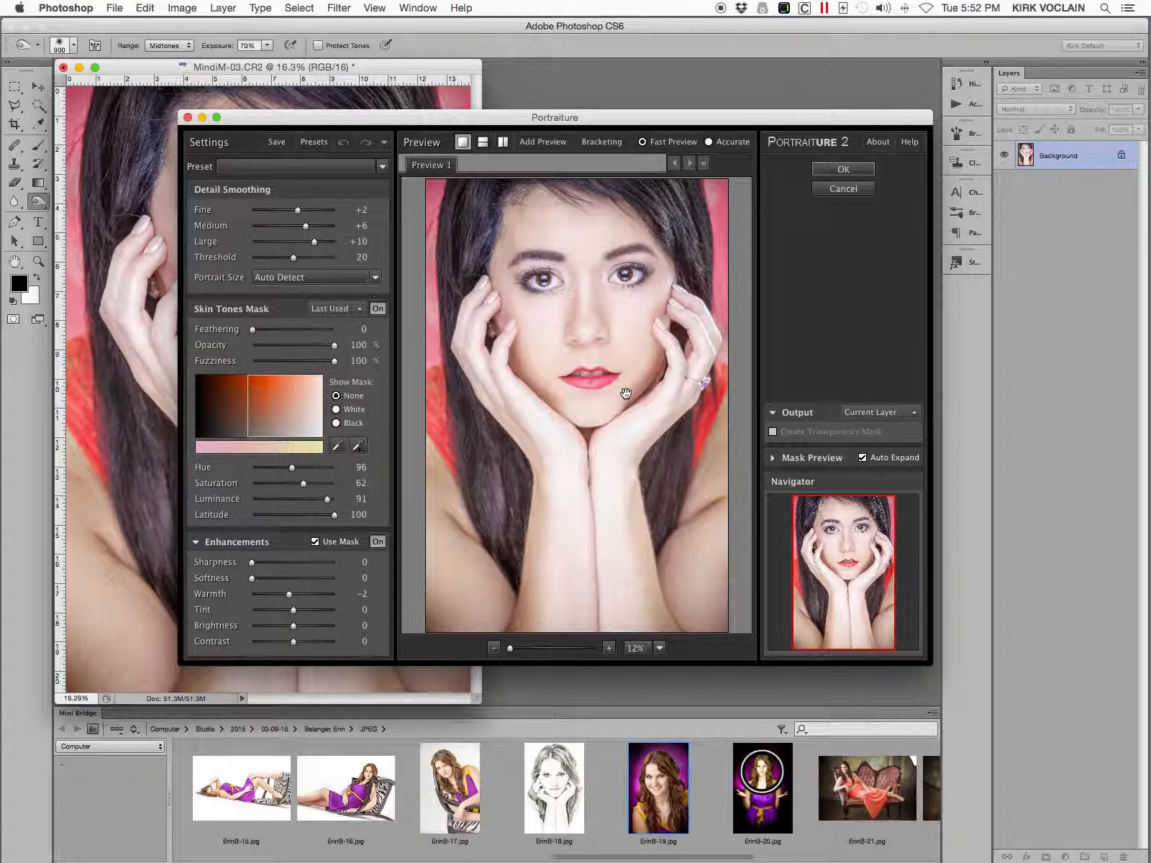
left_click(336, 423)
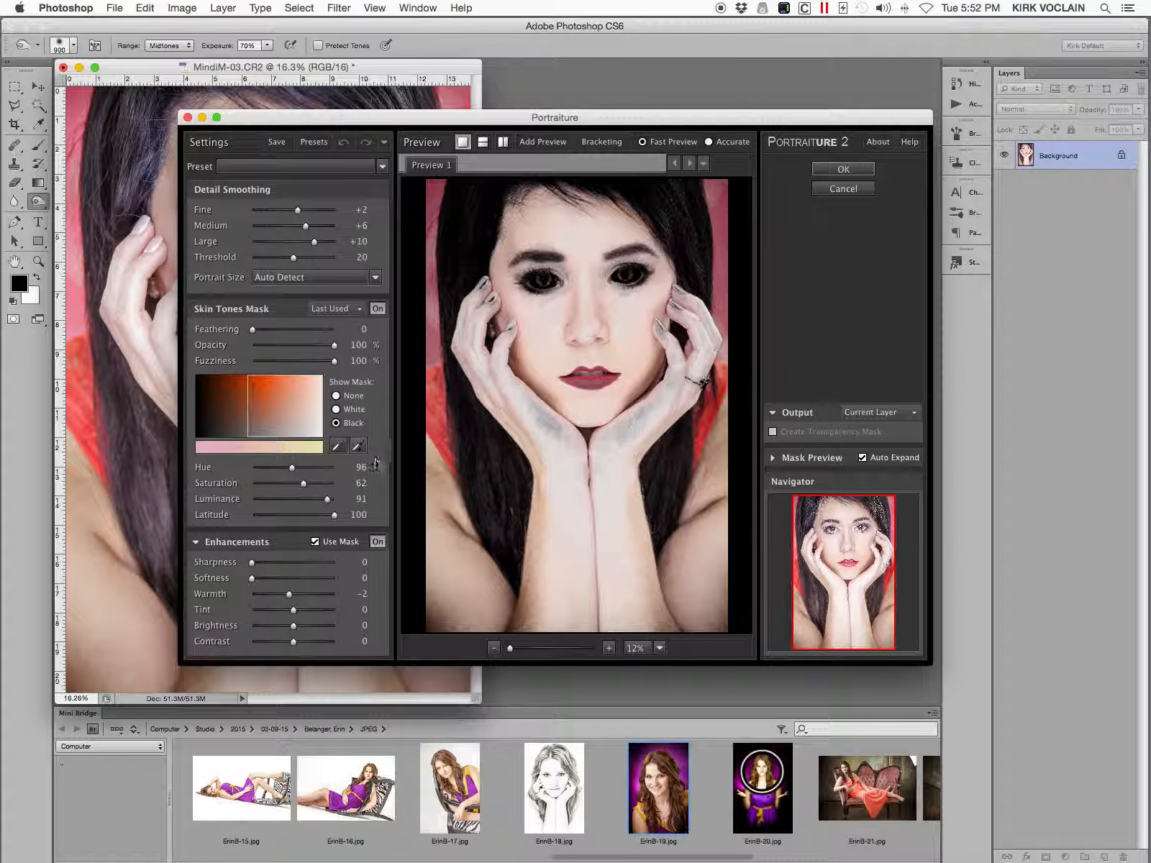
Sample the cheek skin beneath the eye for the Skin Tones Mask and apply the Portraiture smoothing
left_click(358, 447)
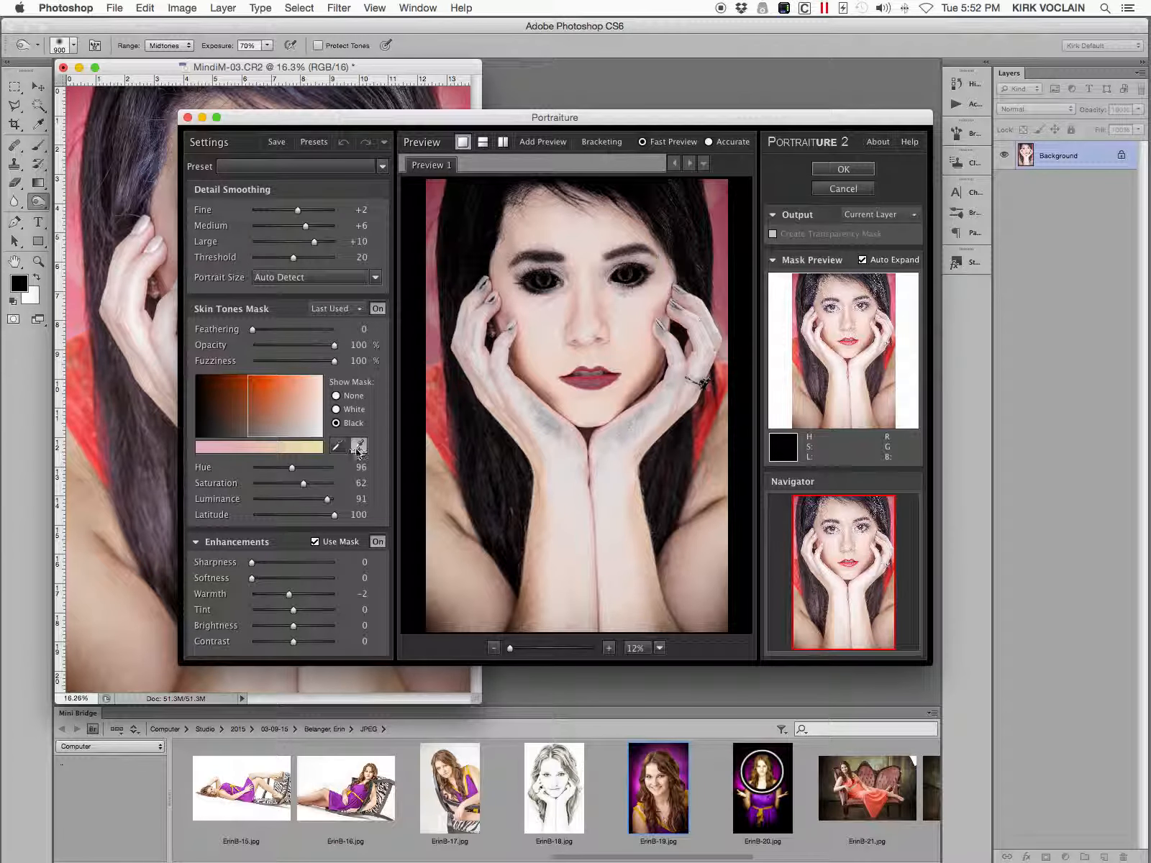
left_click(548, 325)
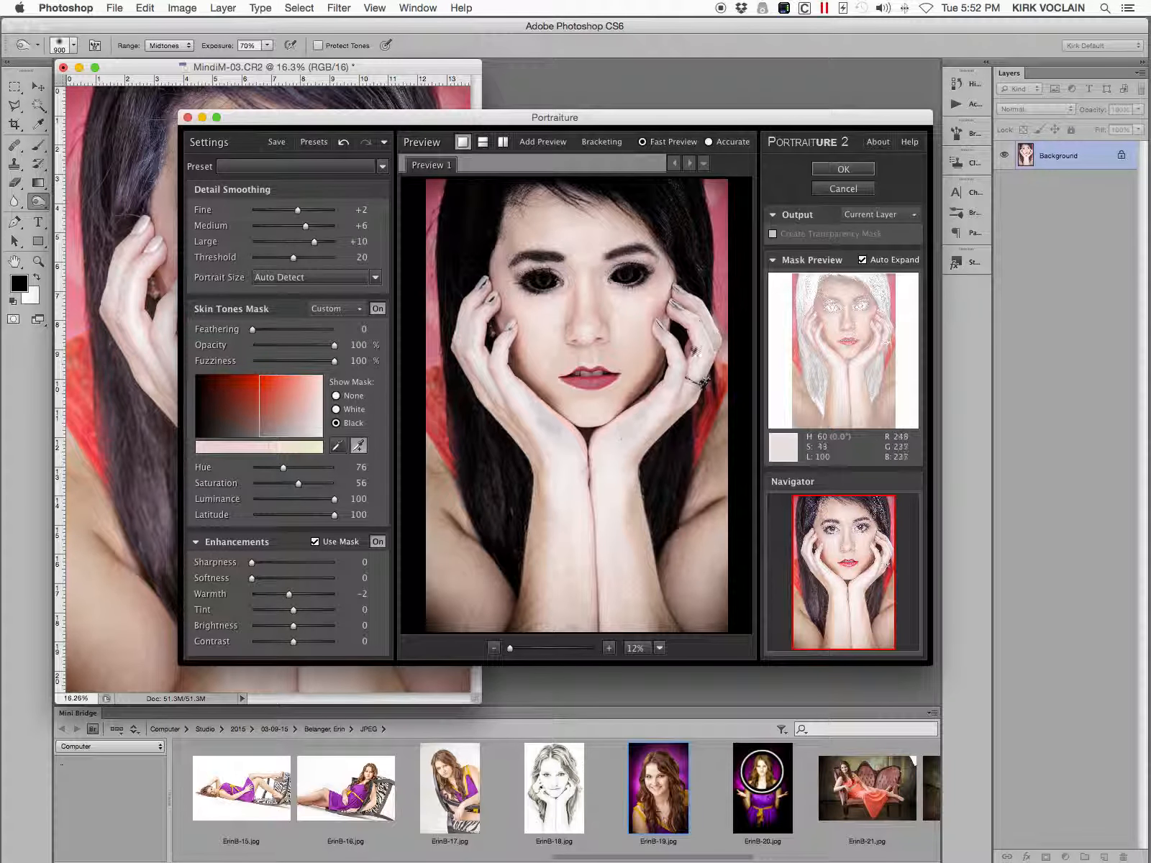
left_click(855, 170)
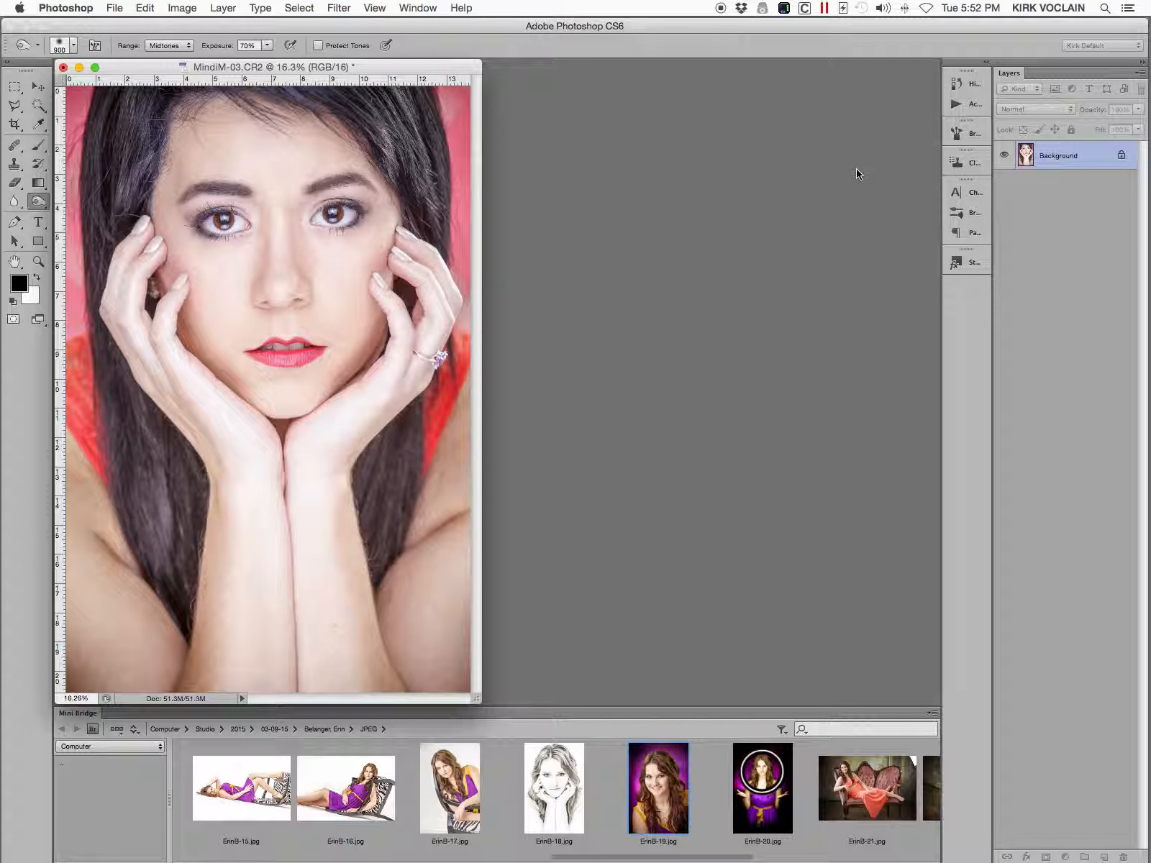
Compare the Portraiture fade at its lowest and highest opacity on a close-up of the mouth and chin
key("super+shift+f")
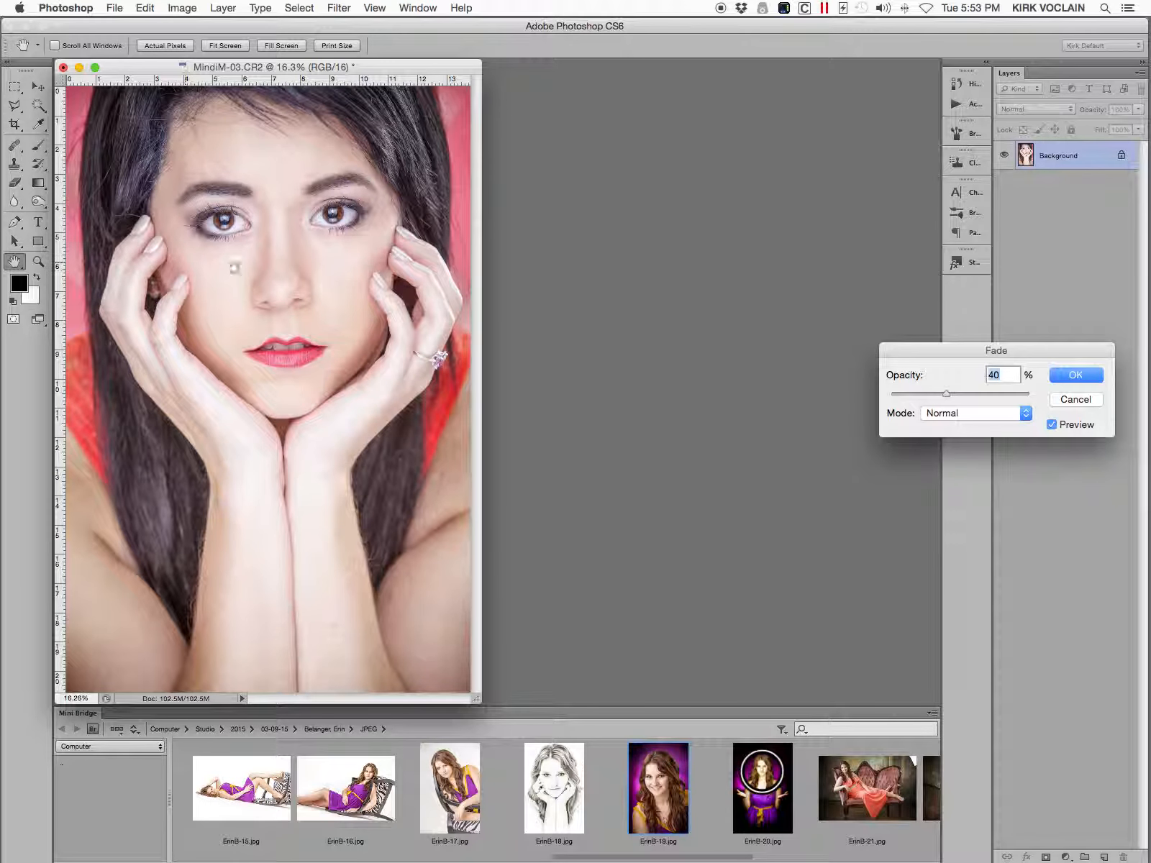
left_click(151, 238)
left_click(151, 238)
left_click(151, 238)
left_click(150, 238)
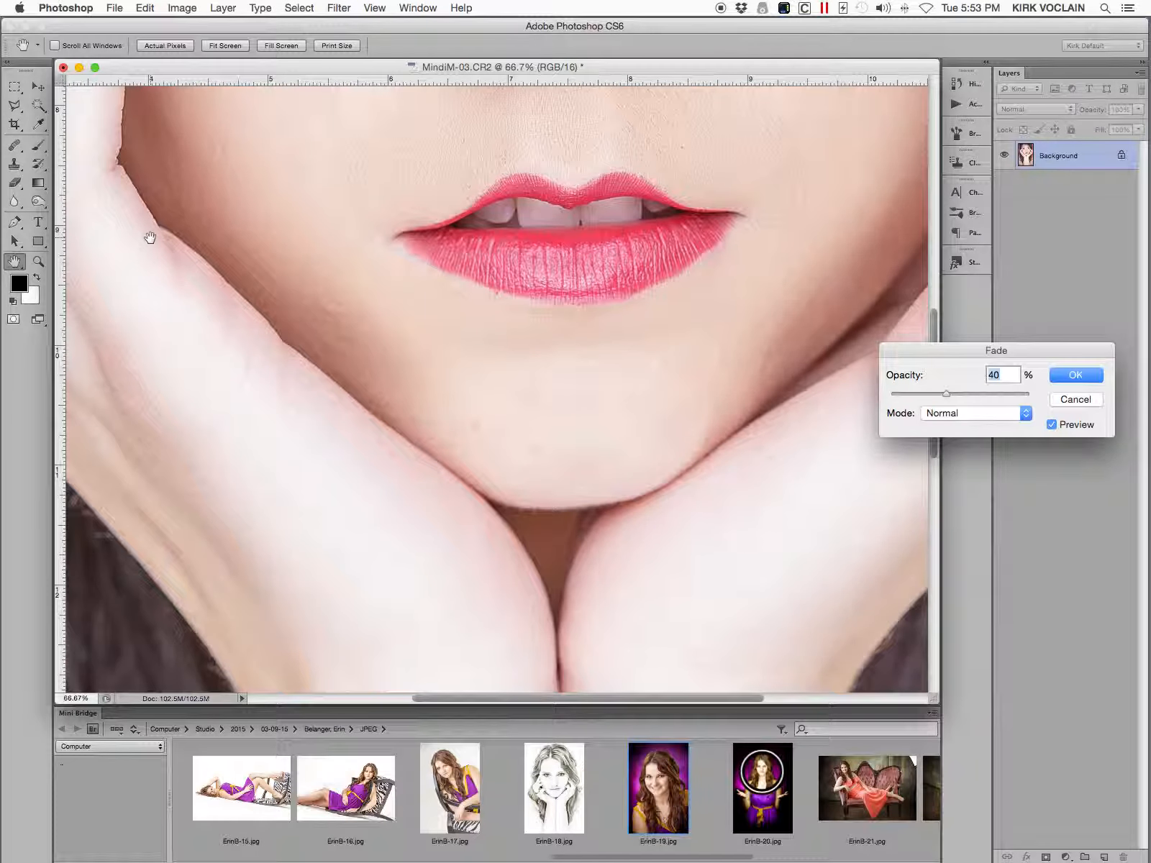
left_click_drag(947, 394, 868, 418)
left_click_drag(895, 399, 1059, 398)
Fade the Portraiture smoothing to about 62% opacity in Normal mode, judging it on the whole portrait
mouse_move(985, 394)
left_mouse_down()
mouse_move(944, 395)
mouse_move(968, 398)
left_mouse_up()
key("super+minus")
key("super+minus")
key("super+minus")
key("super+minus")
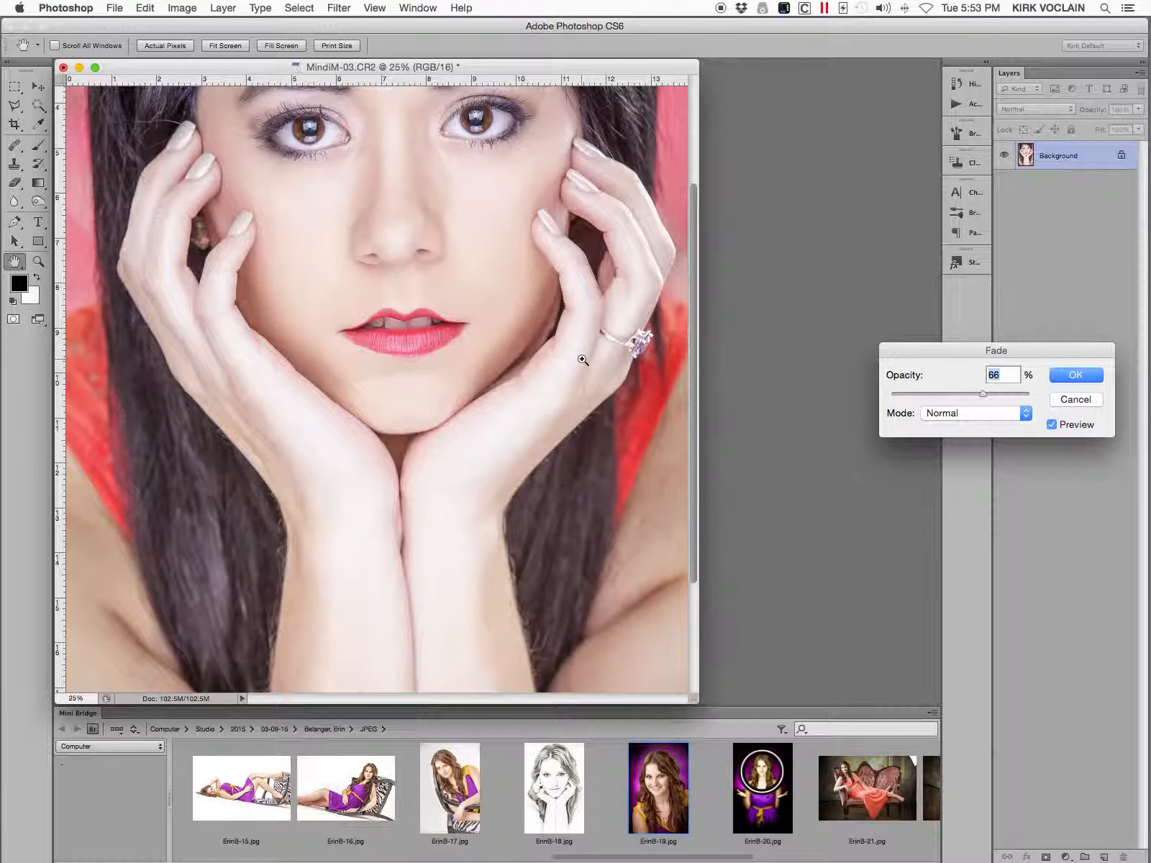
key("super+minus")
mouse_move(978, 396)
left_mouse_down()
mouse_move(929, 401)
mouse_move(998, 400)
mouse_move(963, 404)
left_mouse_up()
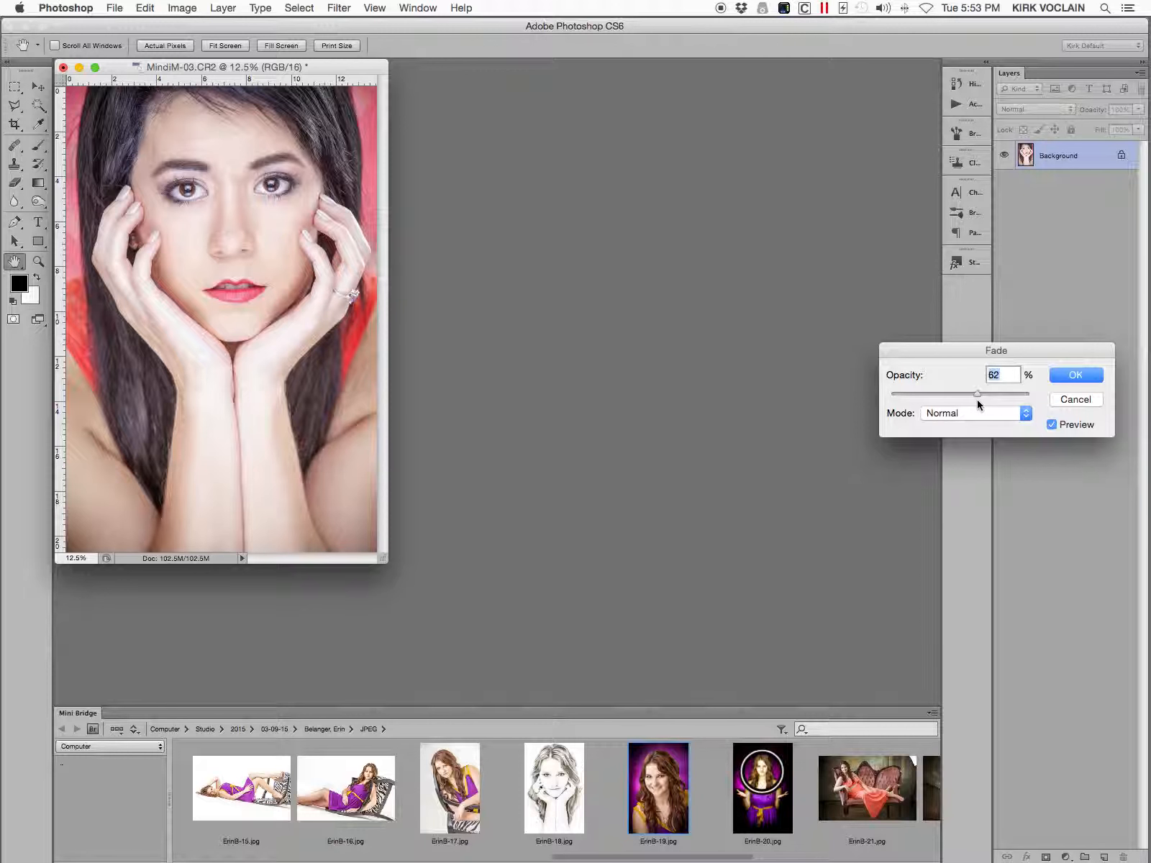
left_click(1088, 377)
Fade the action's Fill to about 34% and its High Pass to 26% opacity, both in Soft Light mode
left_click_drag(918, 355, 498, 335)
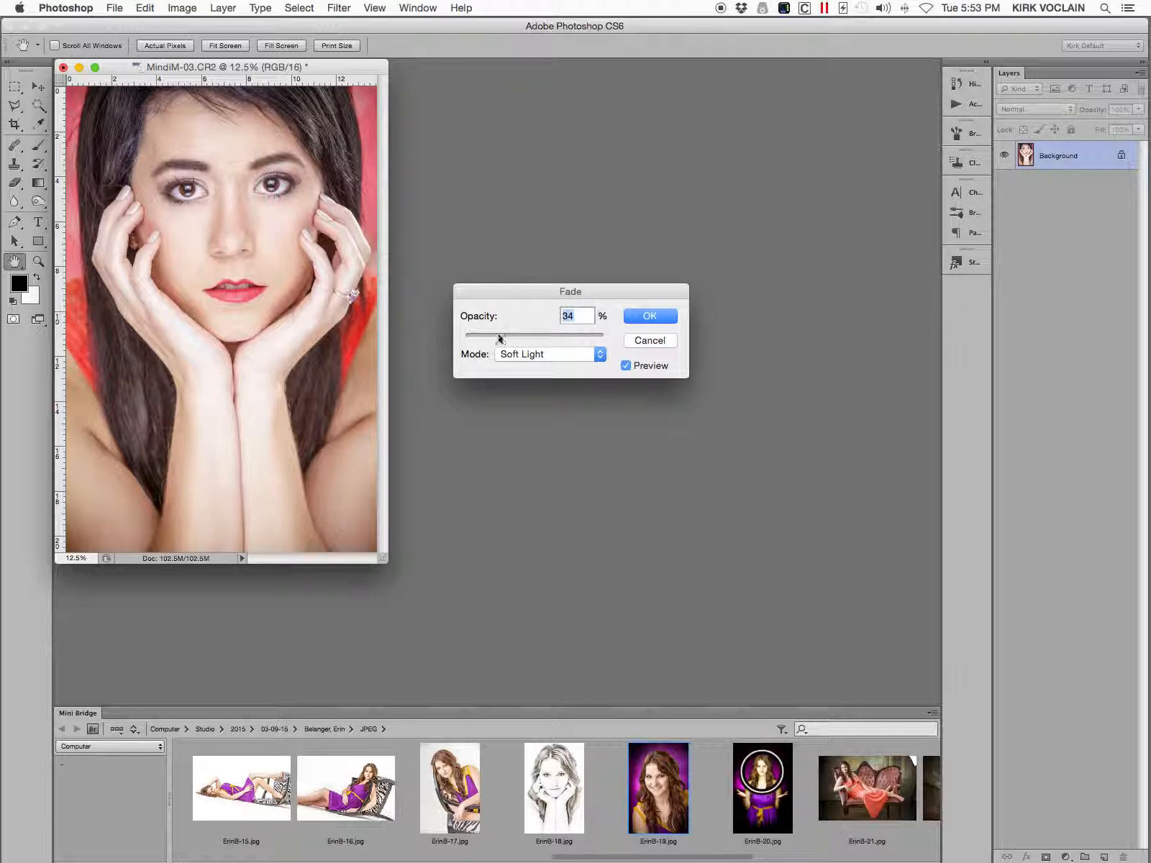
left_click(649, 316)
key("o")
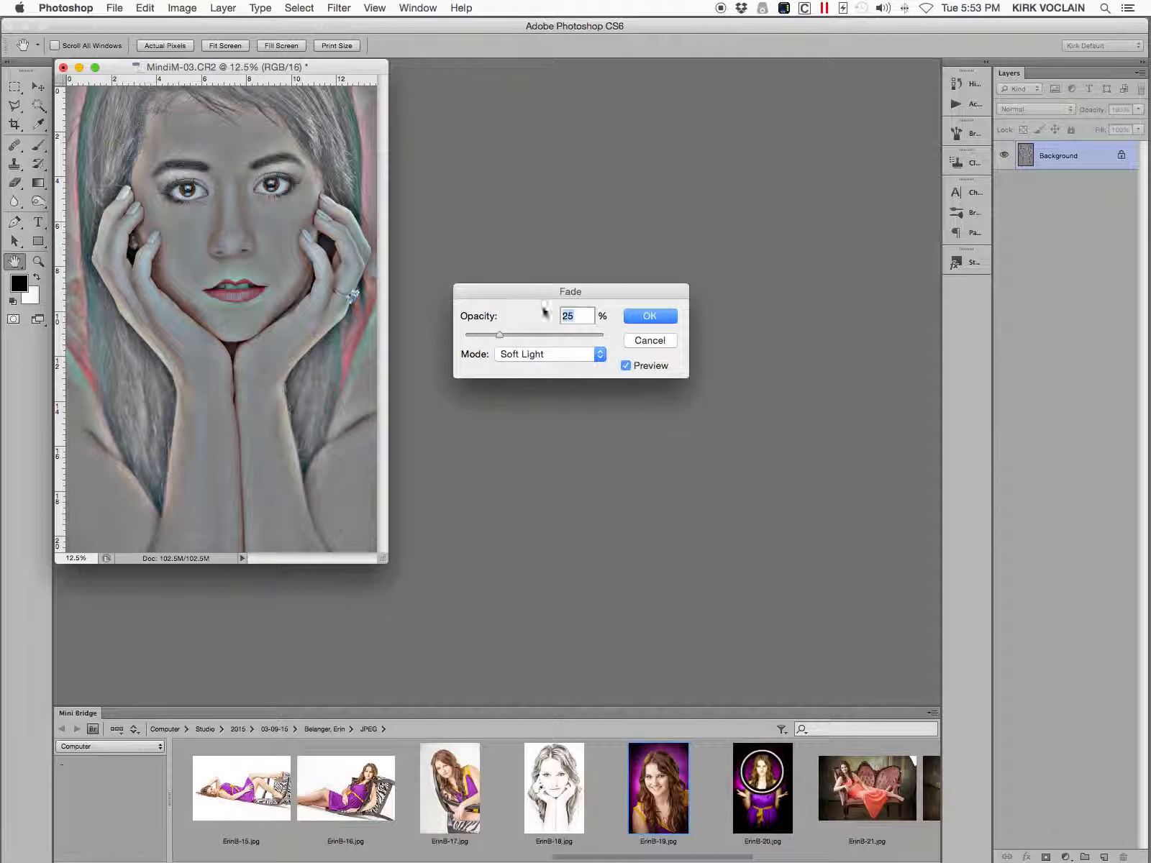
left_click_drag(495, 334, 621, 333)
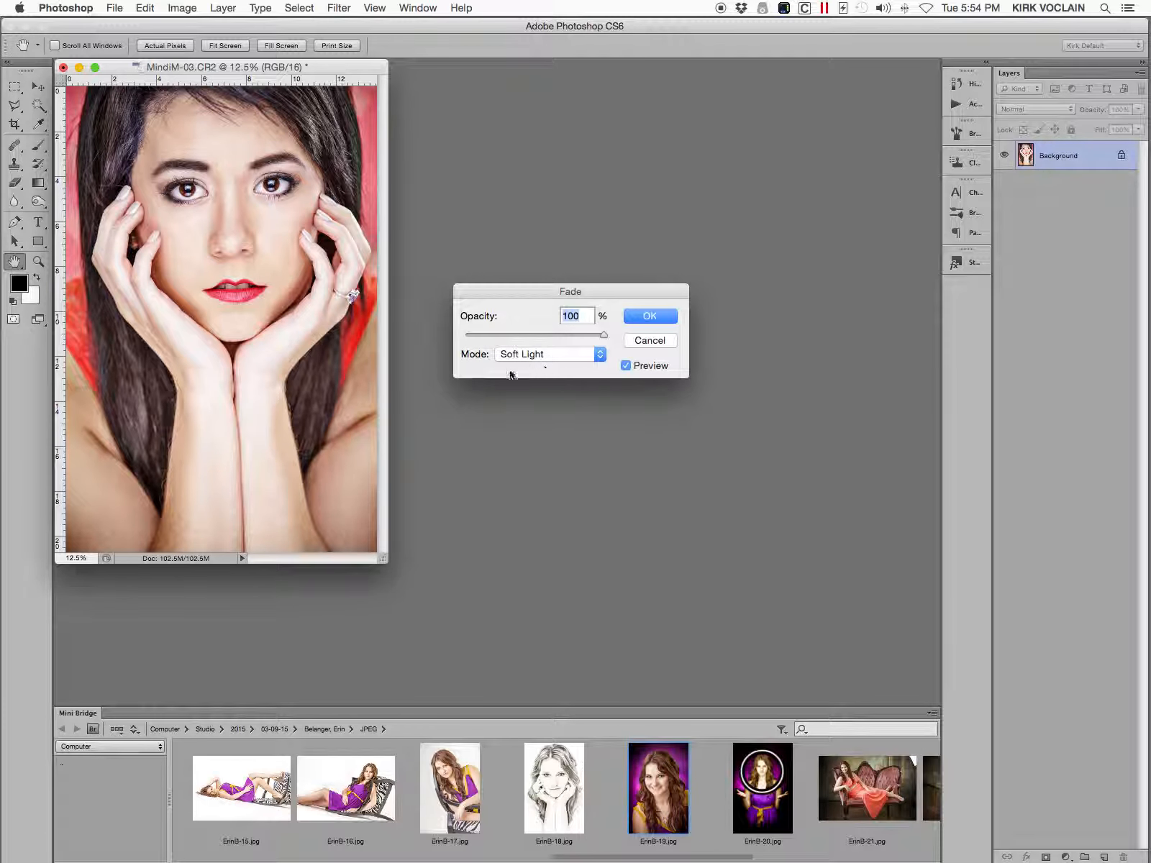
left_click_drag(604, 335, 507, 350)
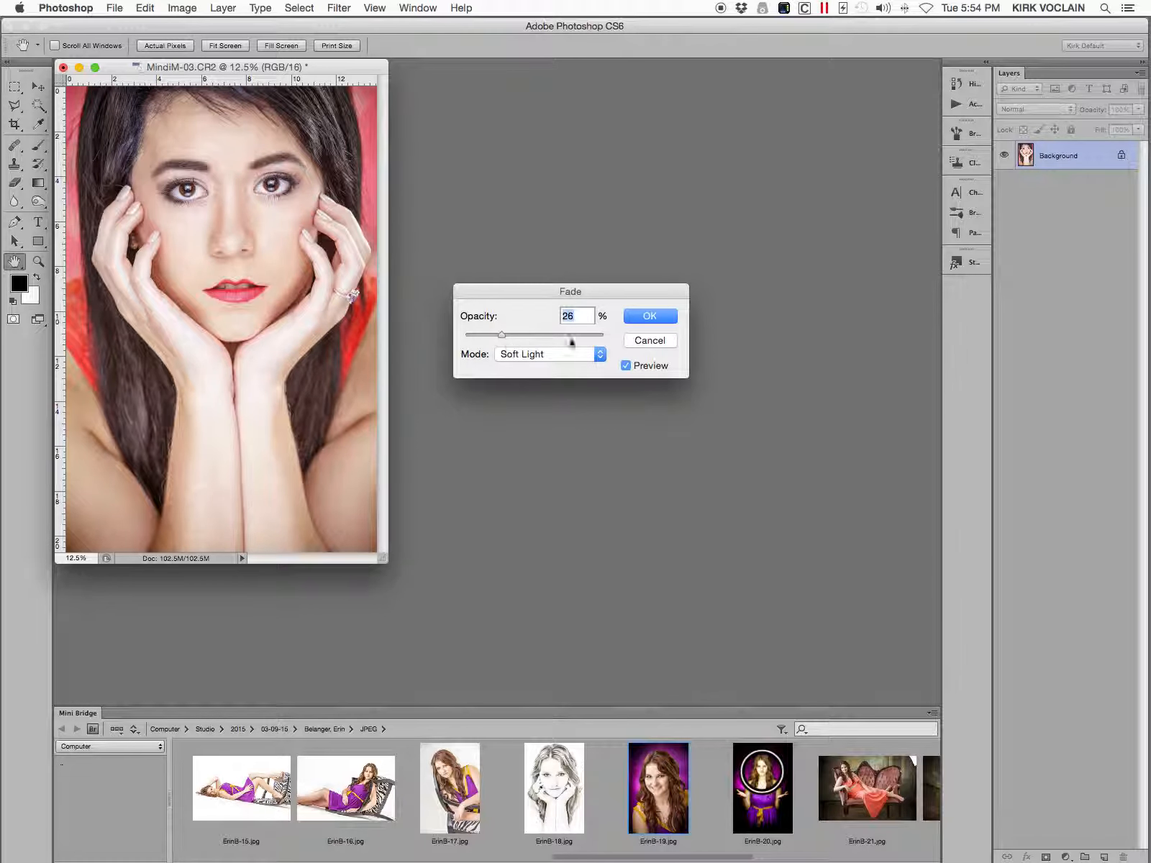
left_click(646, 318)
Apply Levels to the RGB channel with input black 15, midtone 1.06 and white 252, checking the result against the unadjusted preview
key("ctrl+l")
left_click_drag(840, 494, 482, 193)
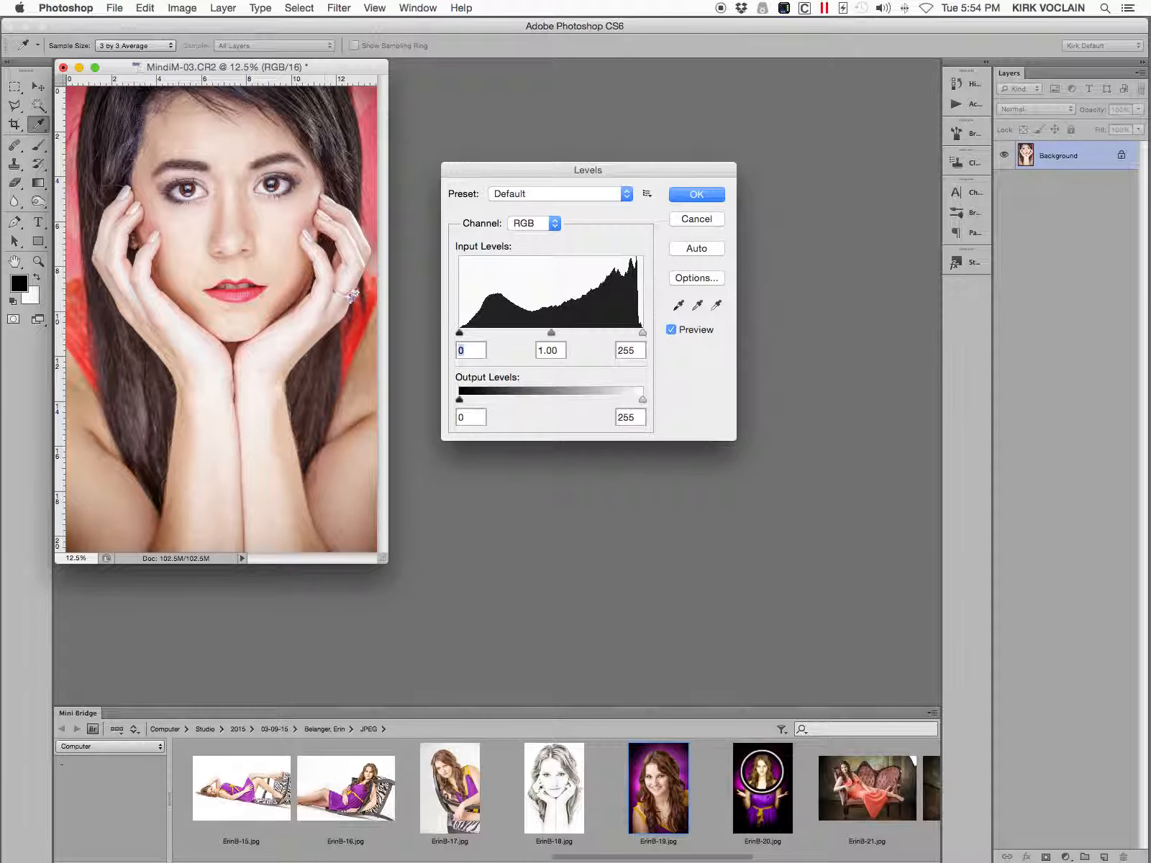
key("alt")
mouse_move(459, 333)
left_mouse_down()
mouse_move(487, 338)
mouse_move(470, 338)
left_mouse_up()
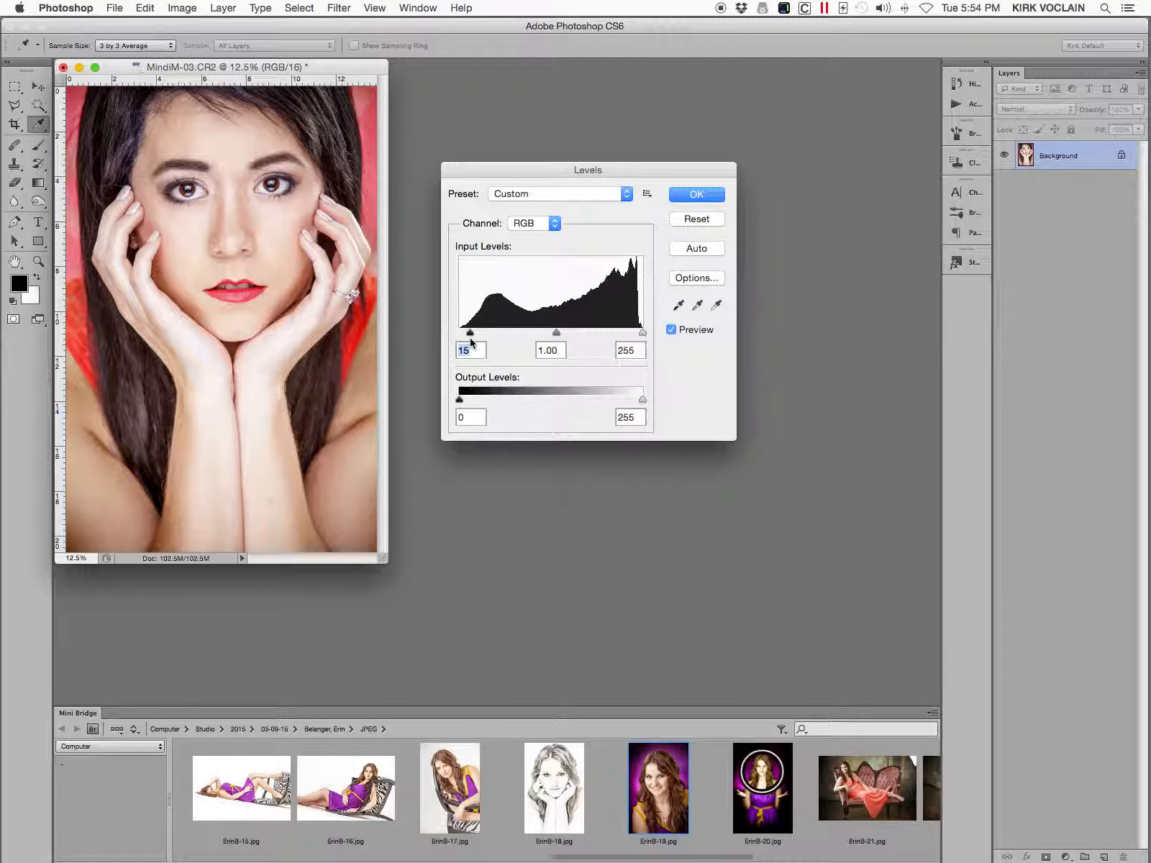
left_click(643, 335, "alt")
left_click_drag(642, 334, 641, 334)
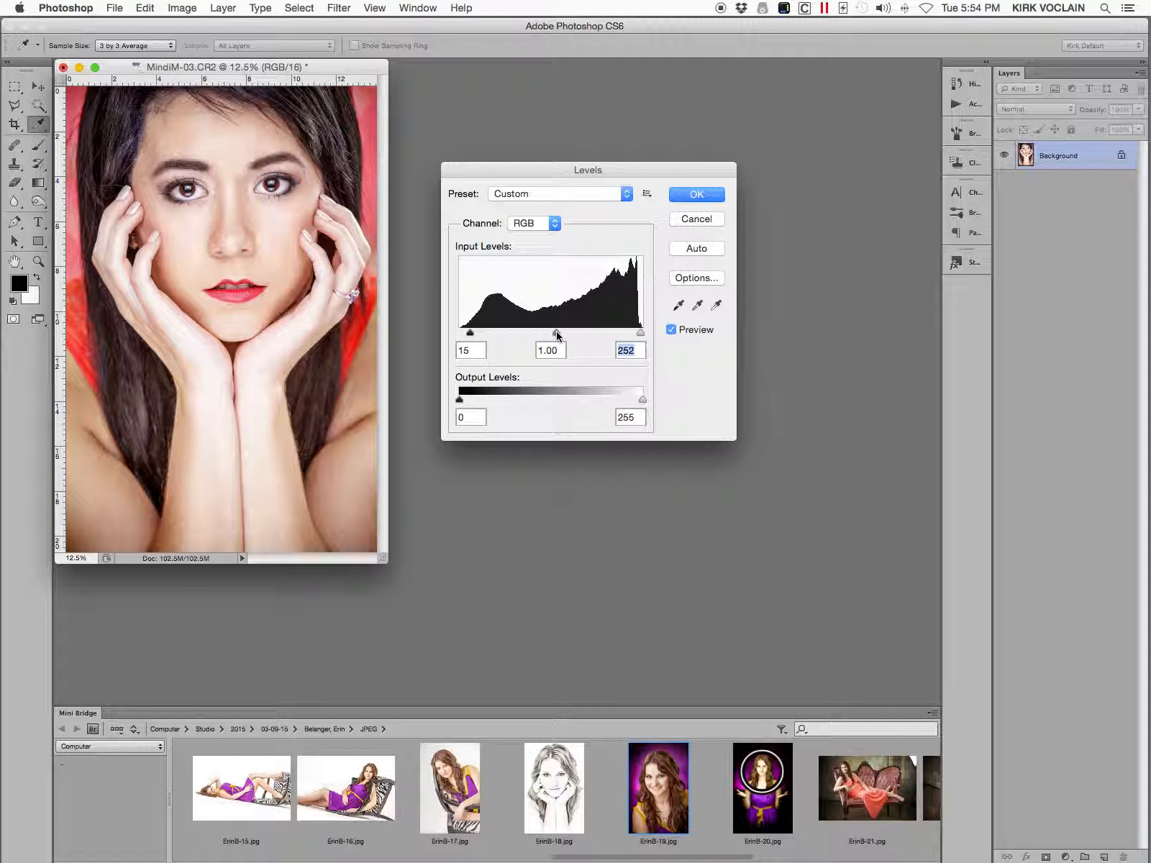
left_click_drag(554, 334, 552, 335)
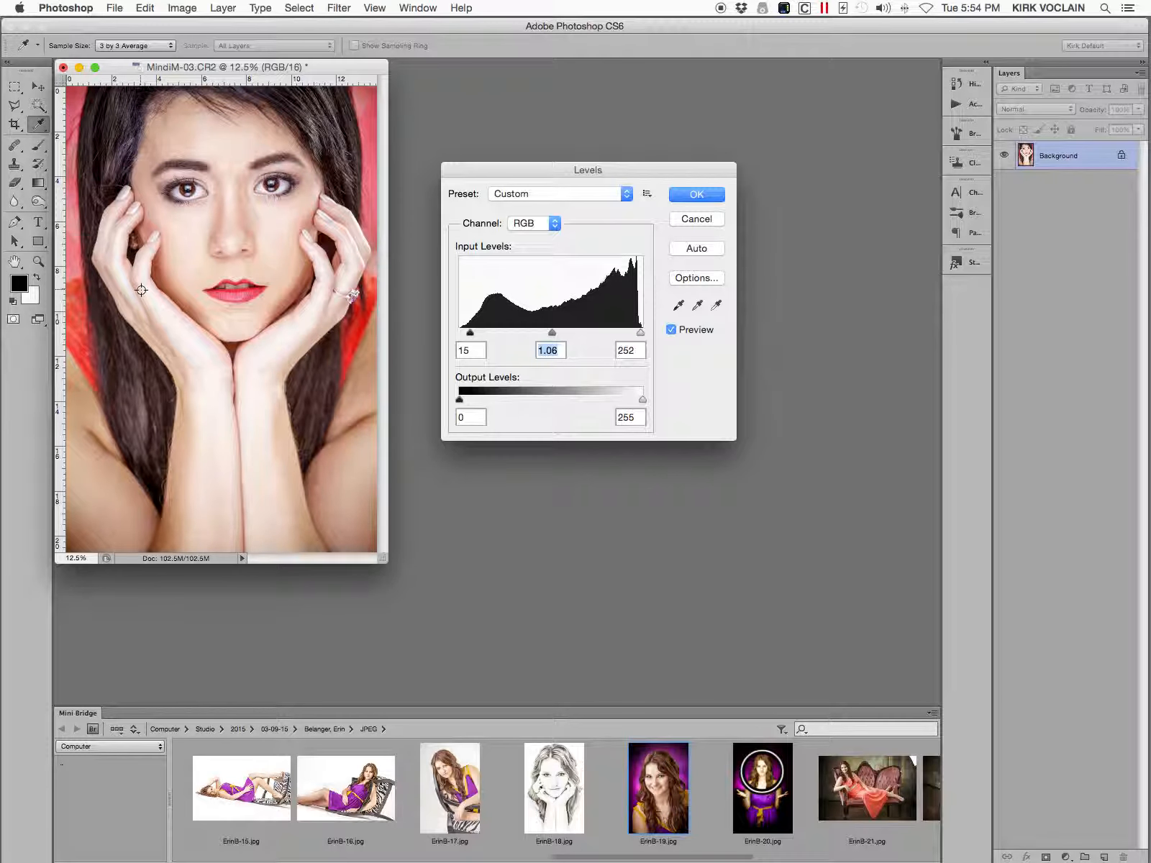
left_click(671, 330)
left_click(669, 330)
left_click(696, 195)
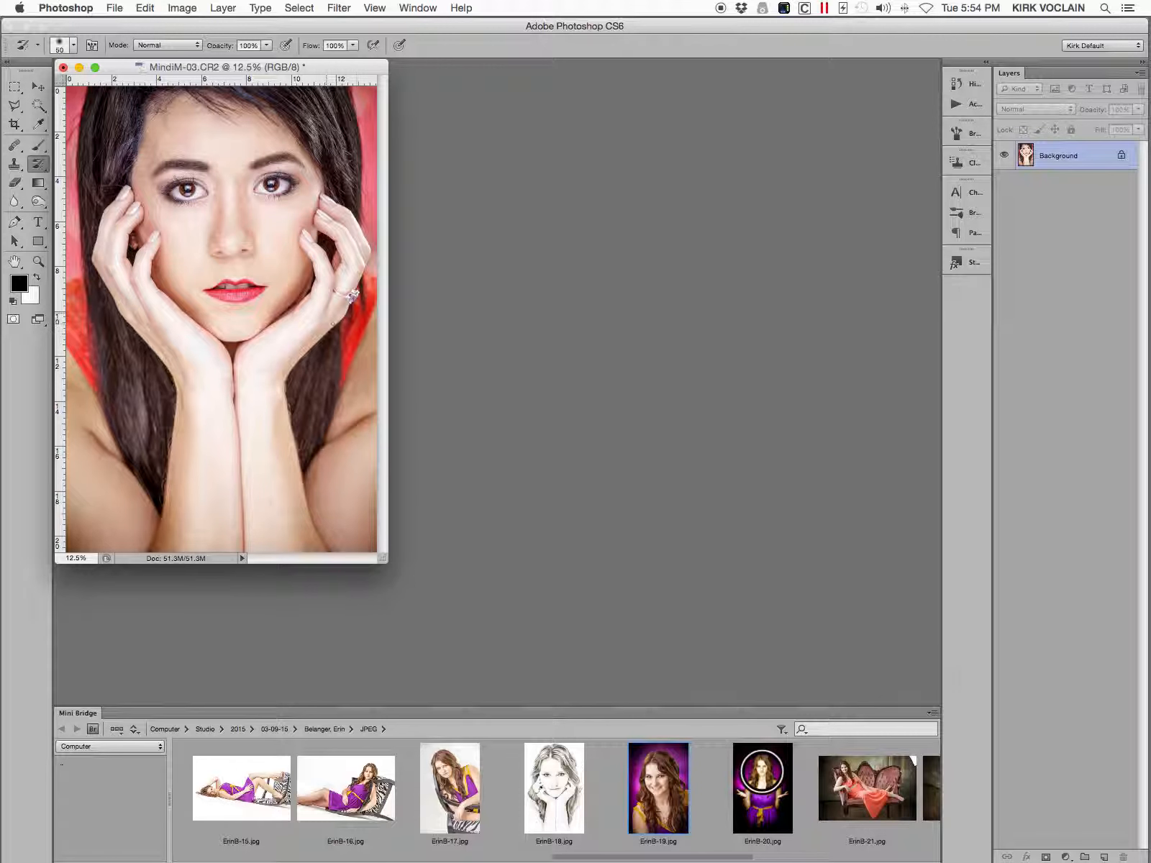
Compare the whole portrait before and after the action by switching between the MindiM-03.CR2 snapshot and the final 8 Bits/Channel history state
left_click(967, 83)
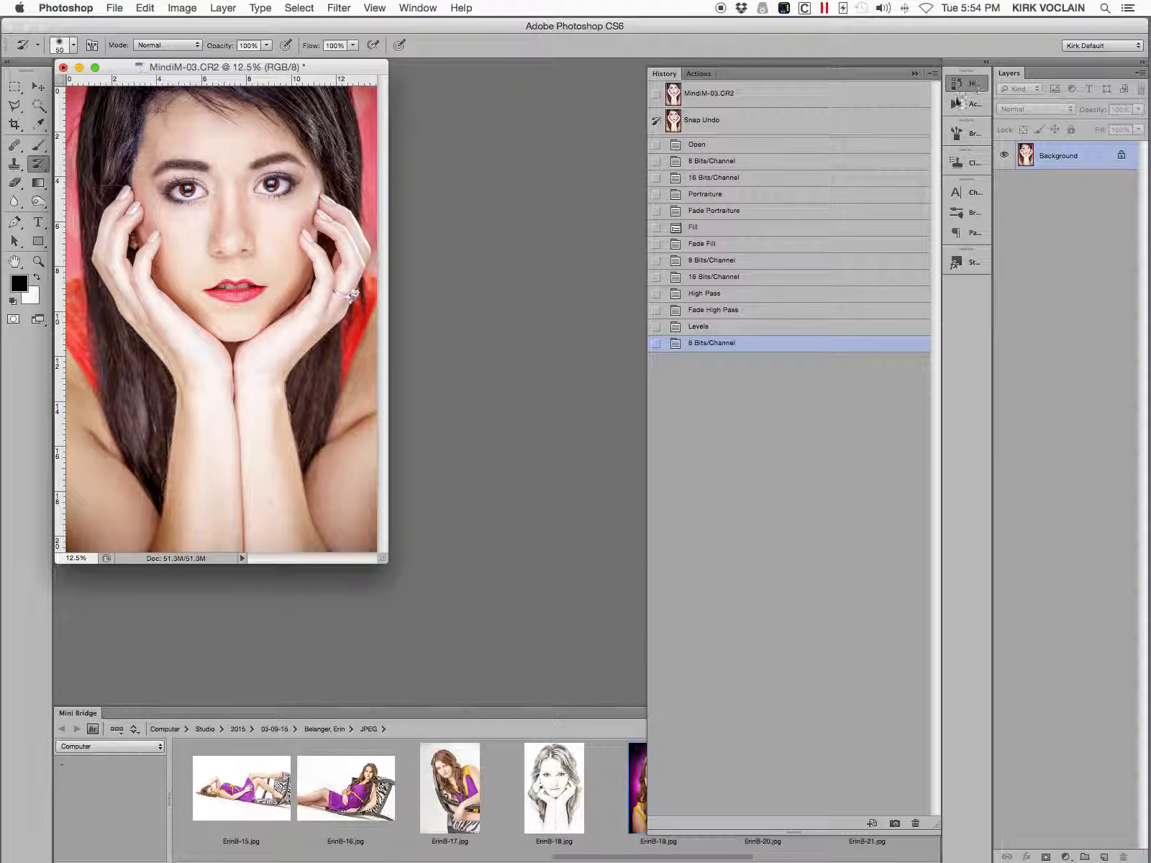
left_click(703, 101)
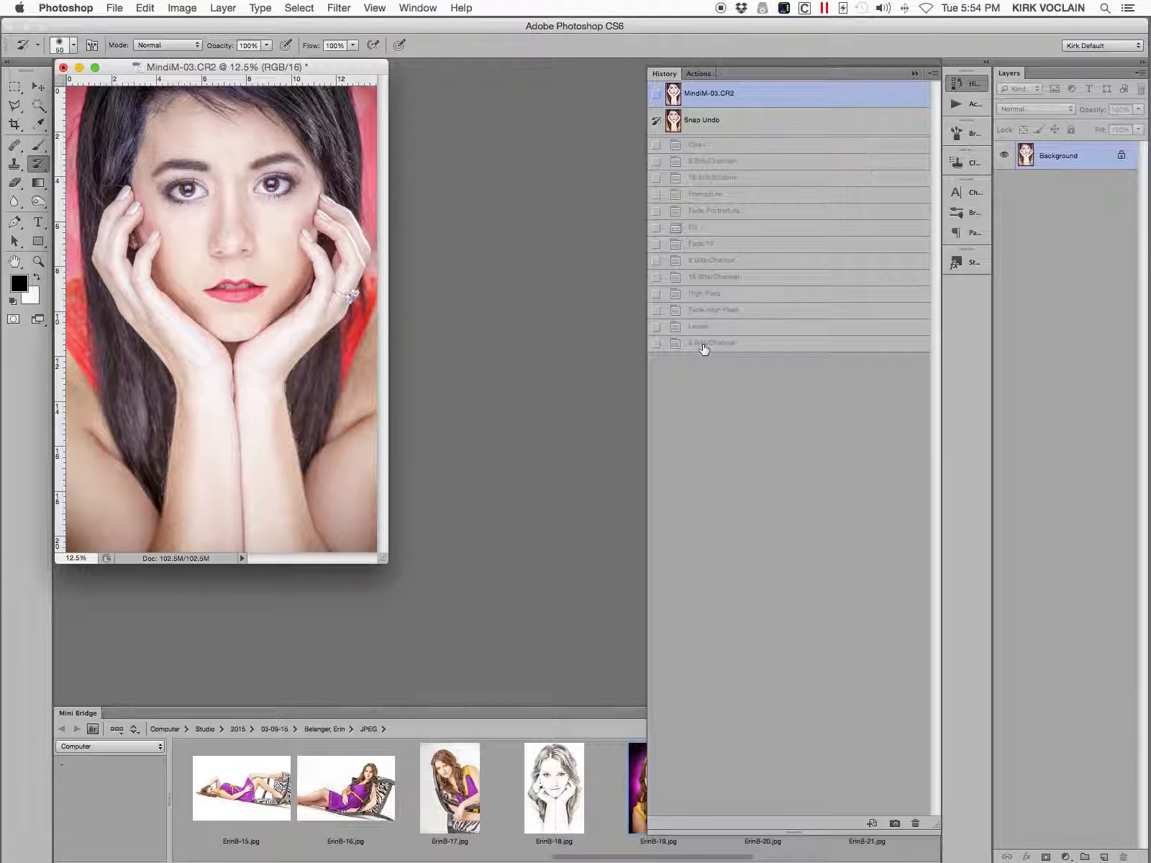
left_click(704, 343)
left_click(696, 102)
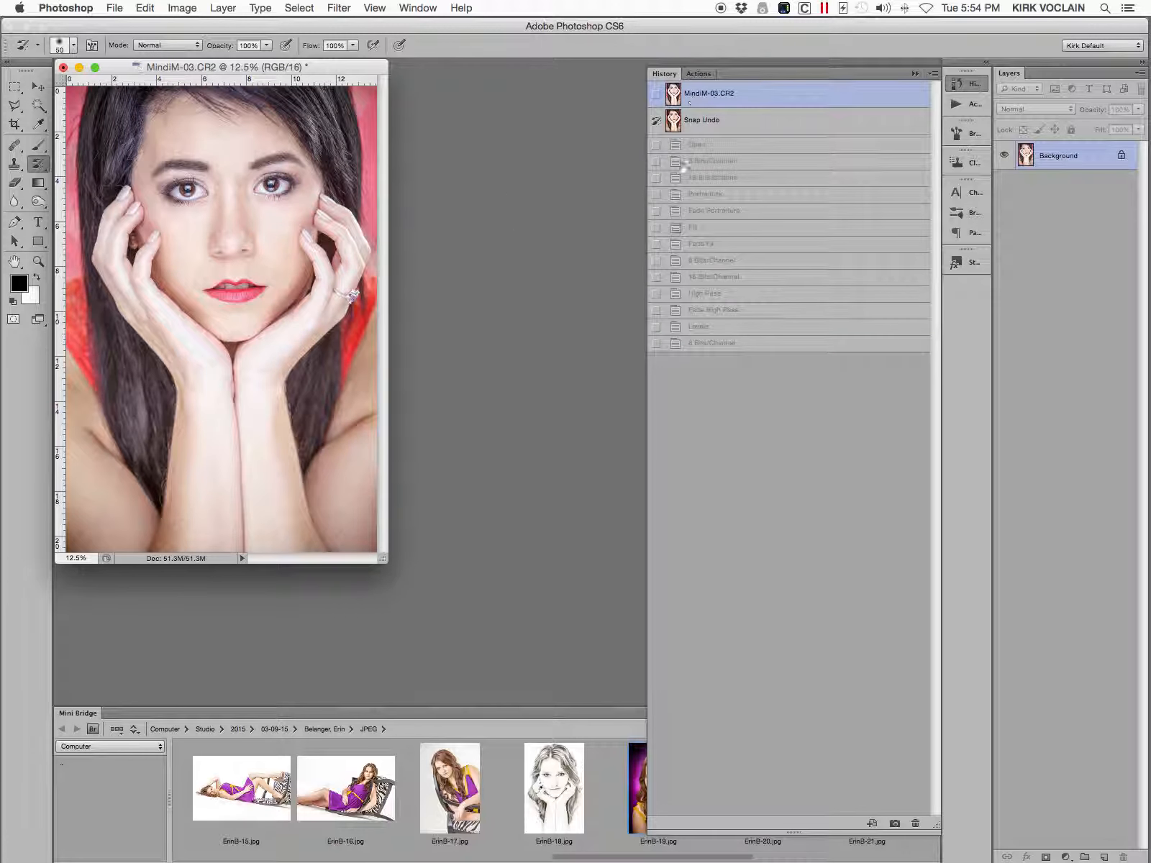
left_click(703, 345)
Compare the eye and cheek skin up close between the original snapshot and the final history state, ending on the full portrait
left_click(39, 261)
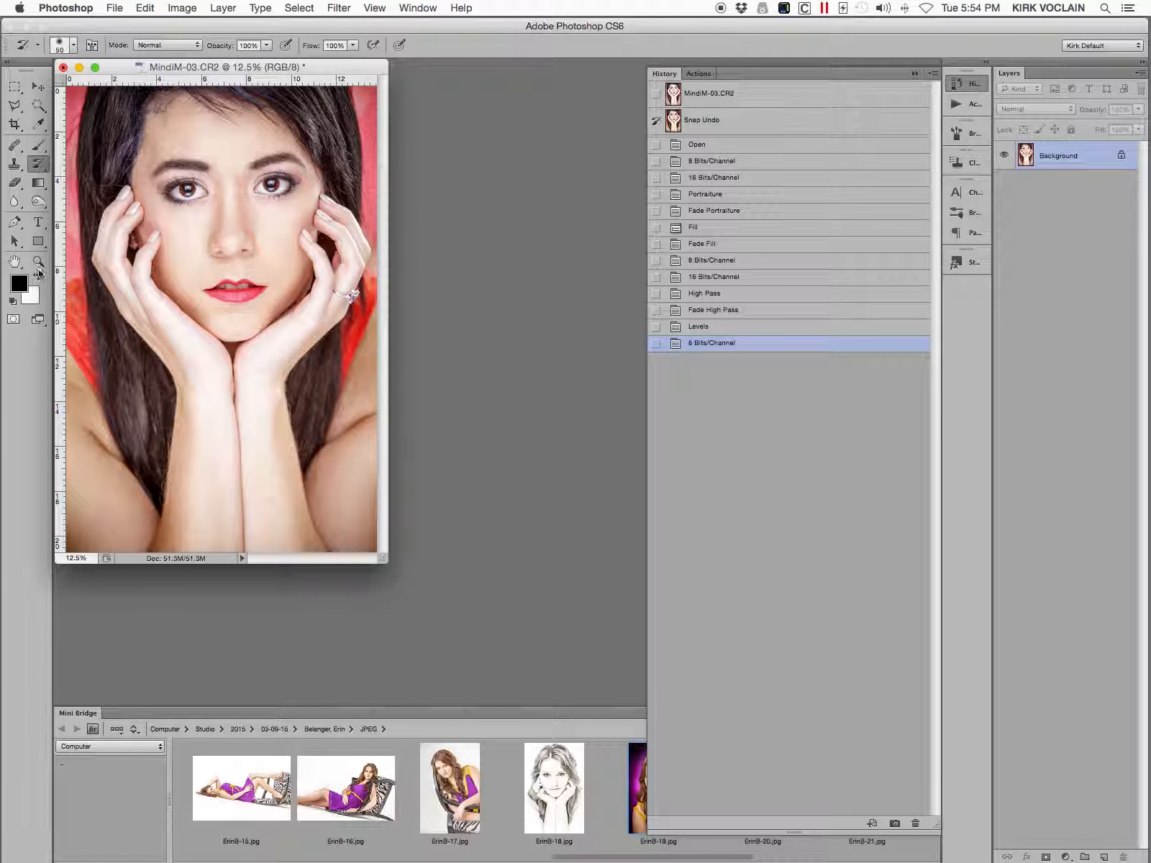
left_click_drag(157, 157, 289, 295)
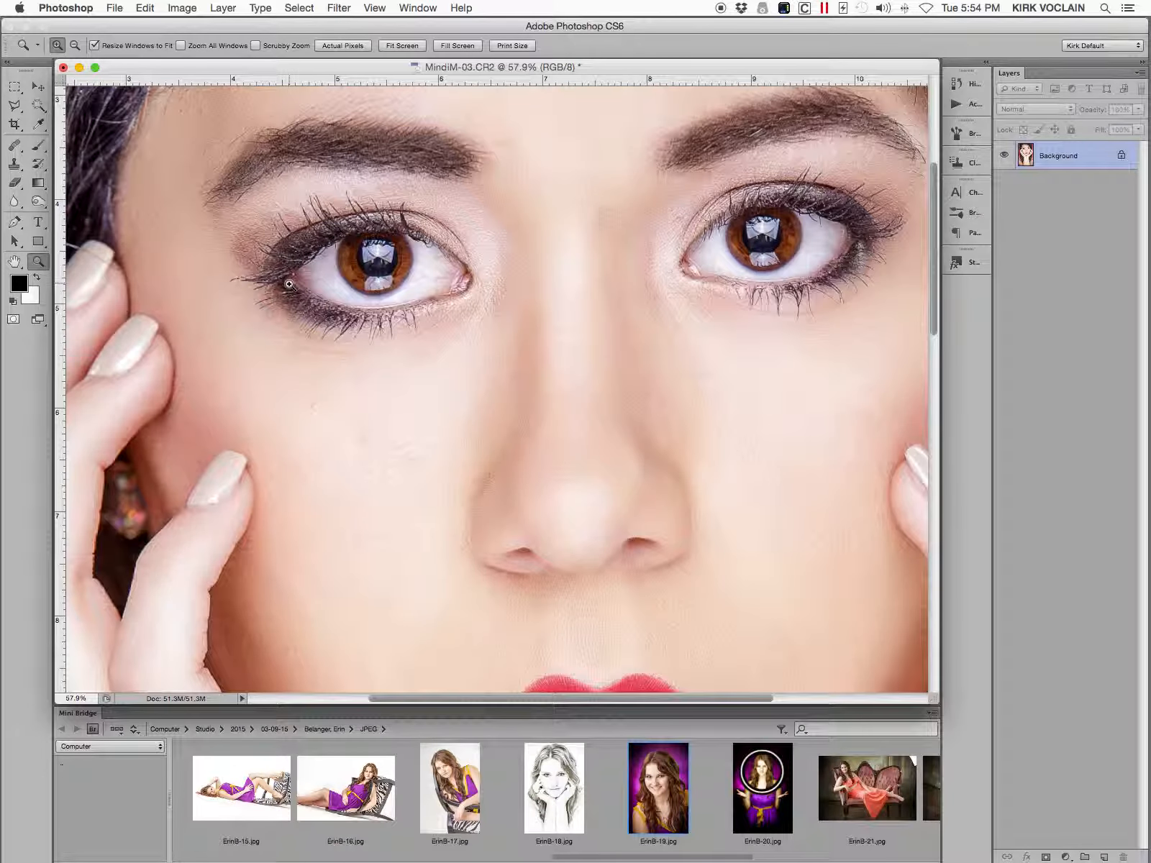
left_click(958, 83)
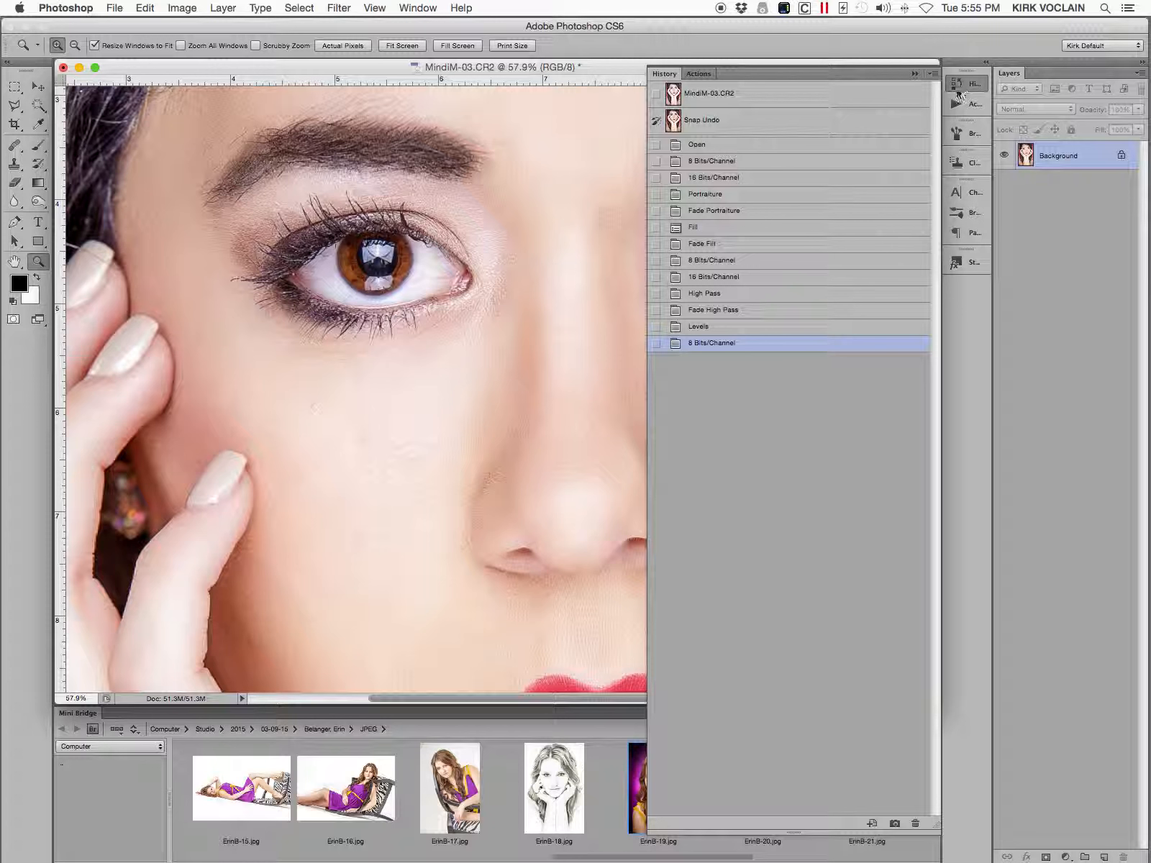
left_click(703, 95)
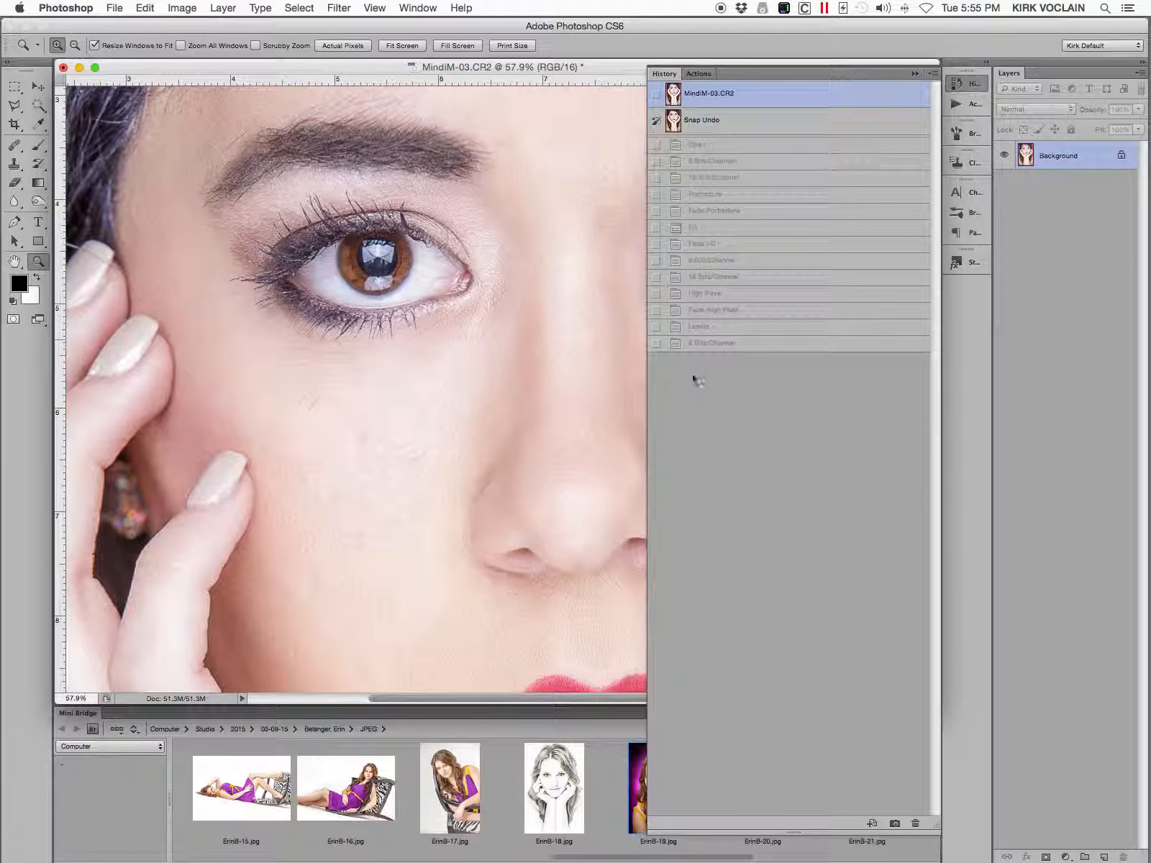
left_click(709, 343)
left_click(709, 96)
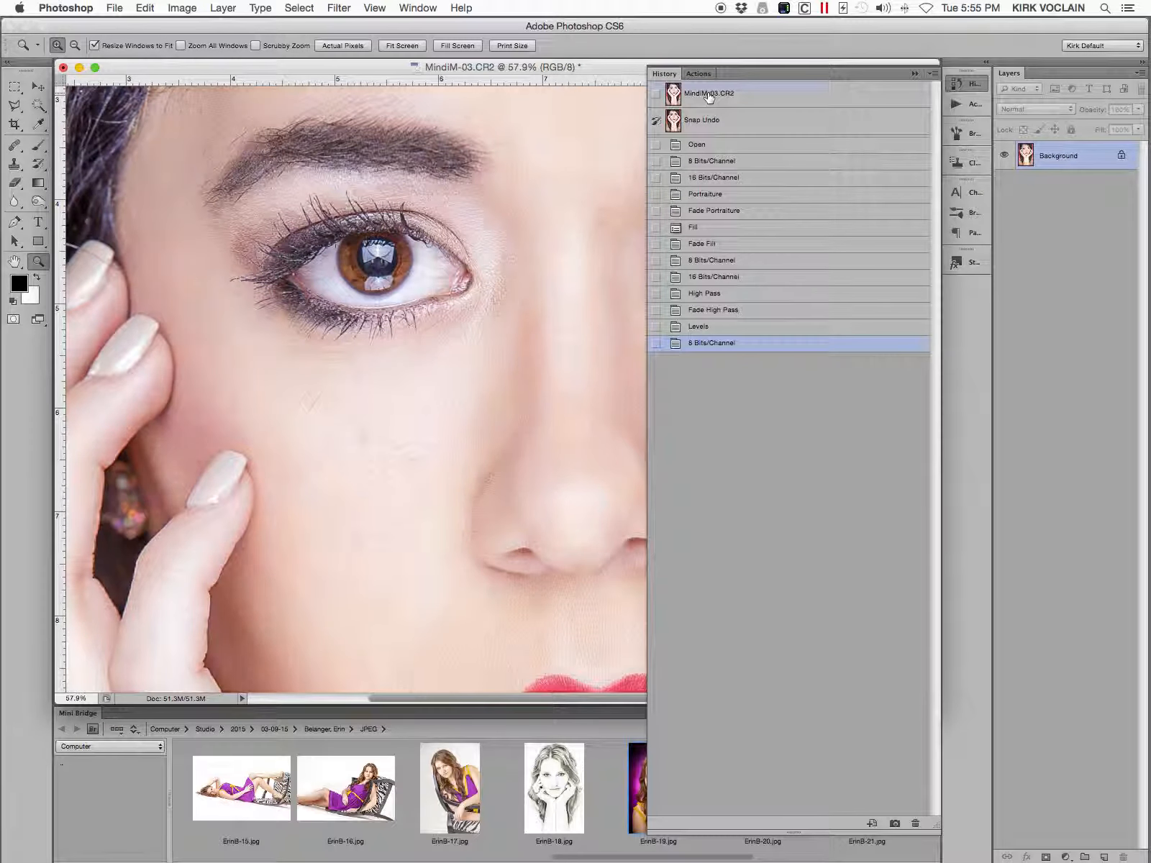
left_click(709, 343)
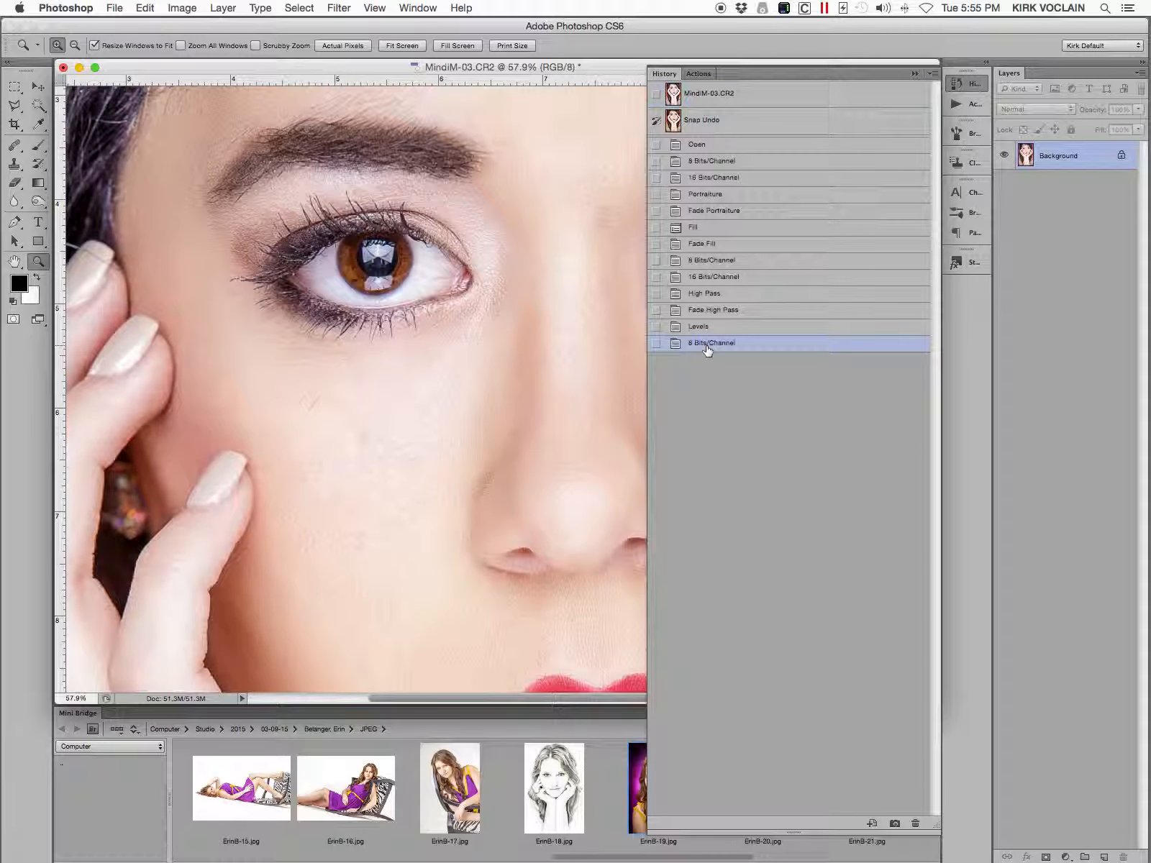
double_click(14, 261)
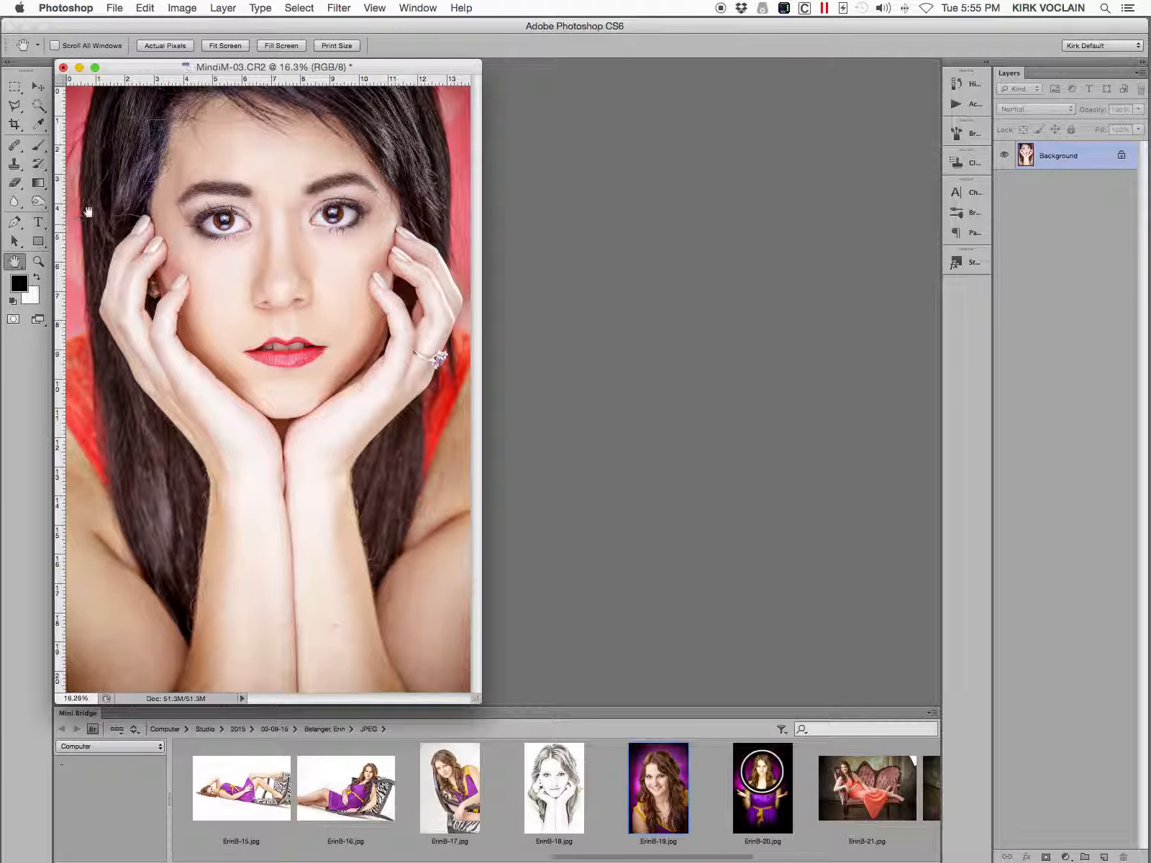